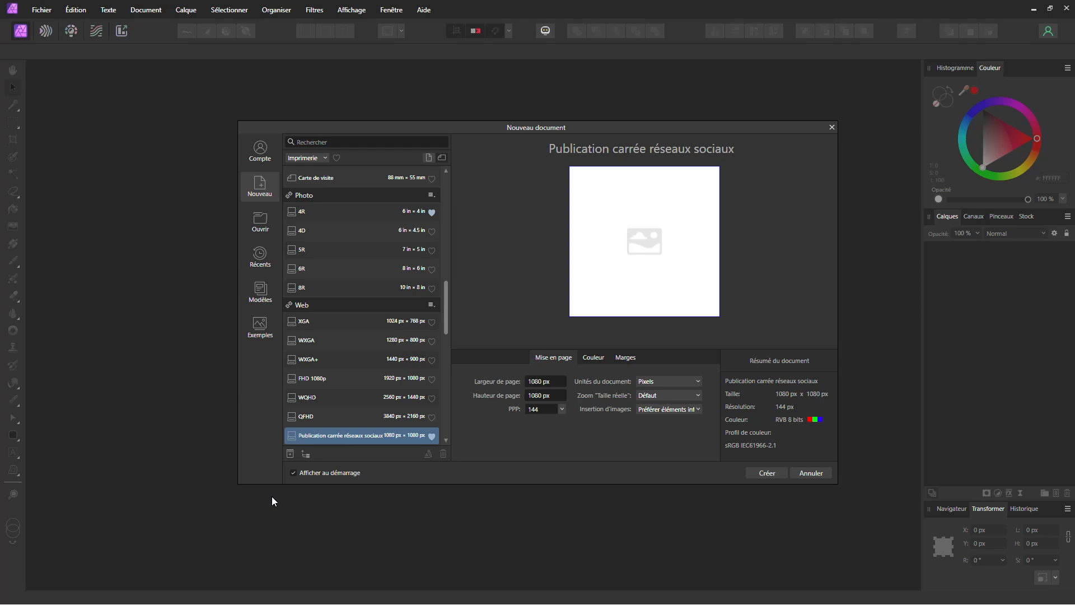
Step: Create a new document with a page width and height of 3072 px at 144 PPI
{"action": "left_click", "coordinate": [546, 381]}
{"action": "type", "text": "3072"}
{"action": "key", "text": "Tab"}
{"action": "type", "text": "3"}
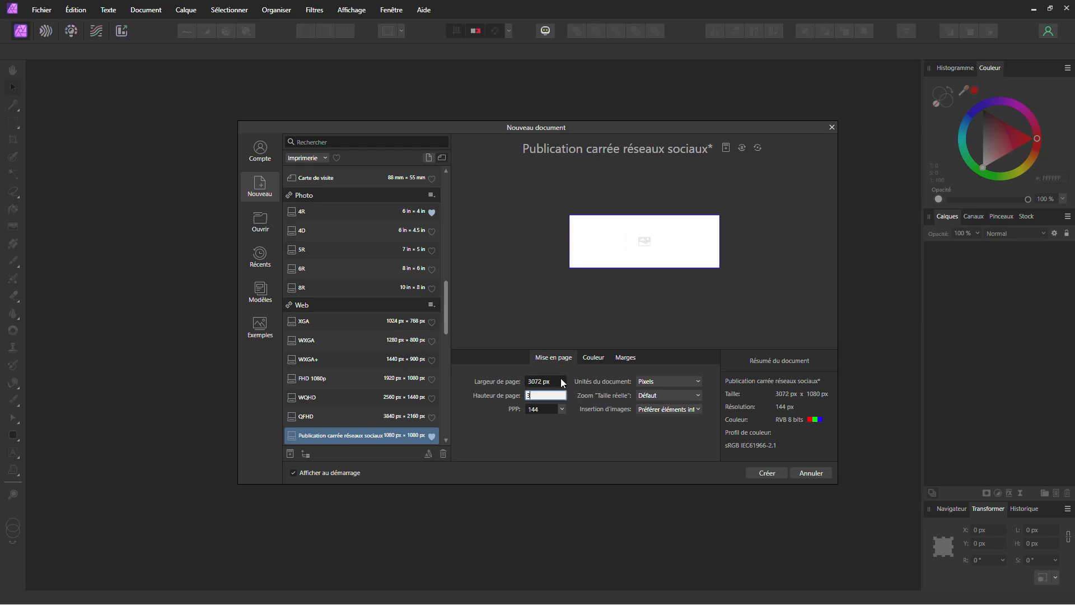
{"action": "type", "text": "072"}
{"action": "key", "text": "Tab"}
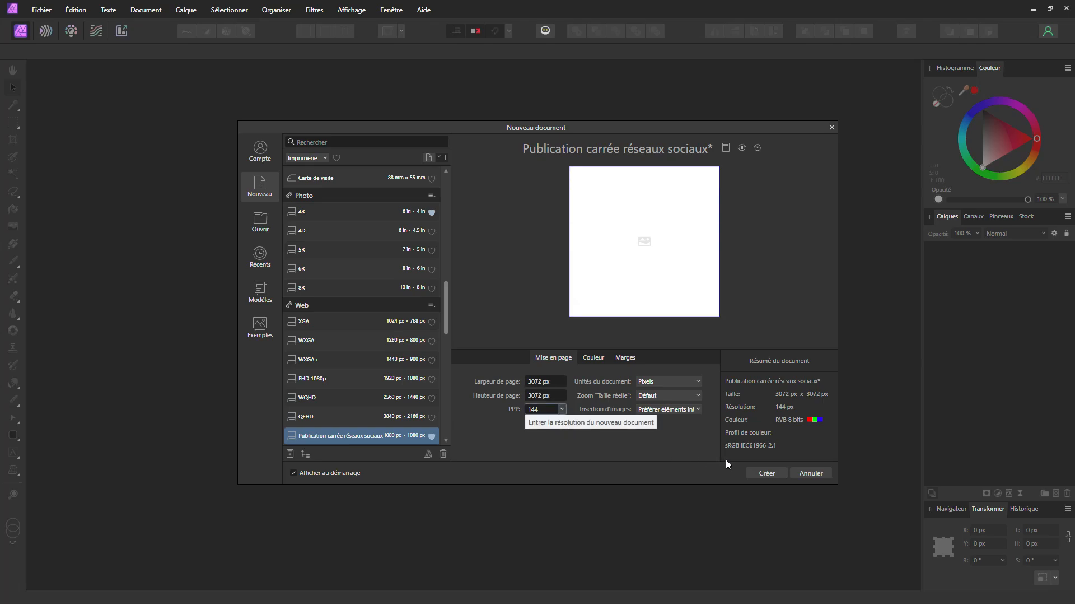
{"action": "left_click", "coordinate": [765, 471]}
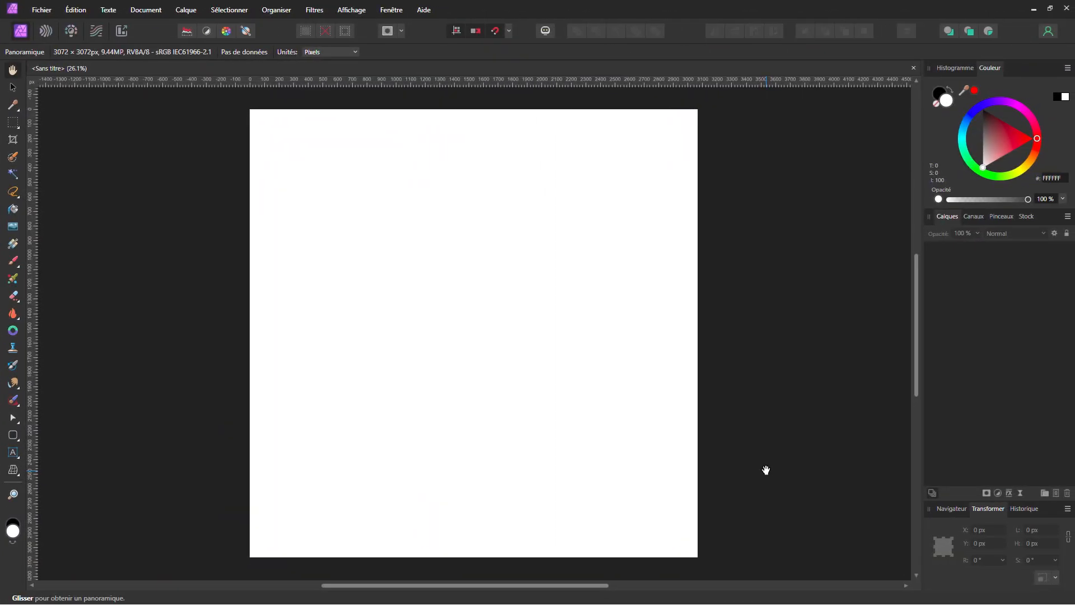
Step: Add a new pattern layer (calque motif) 1024 px wide and 1024 px high
{"action": "left_click", "coordinate": [186, 10]}
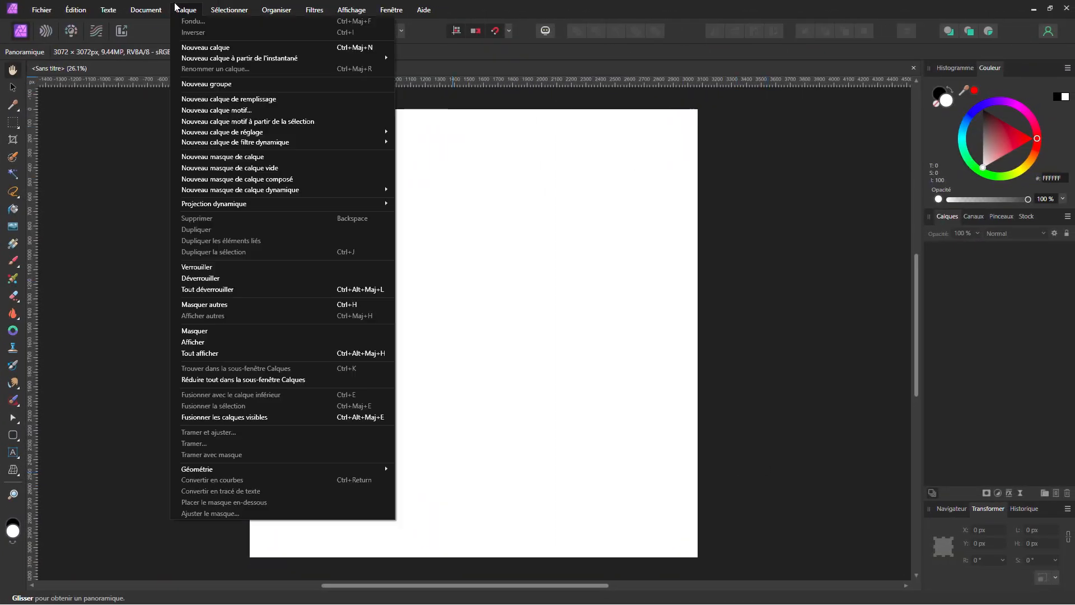
{"action": "left_click", "coordinate": [209, 110]}
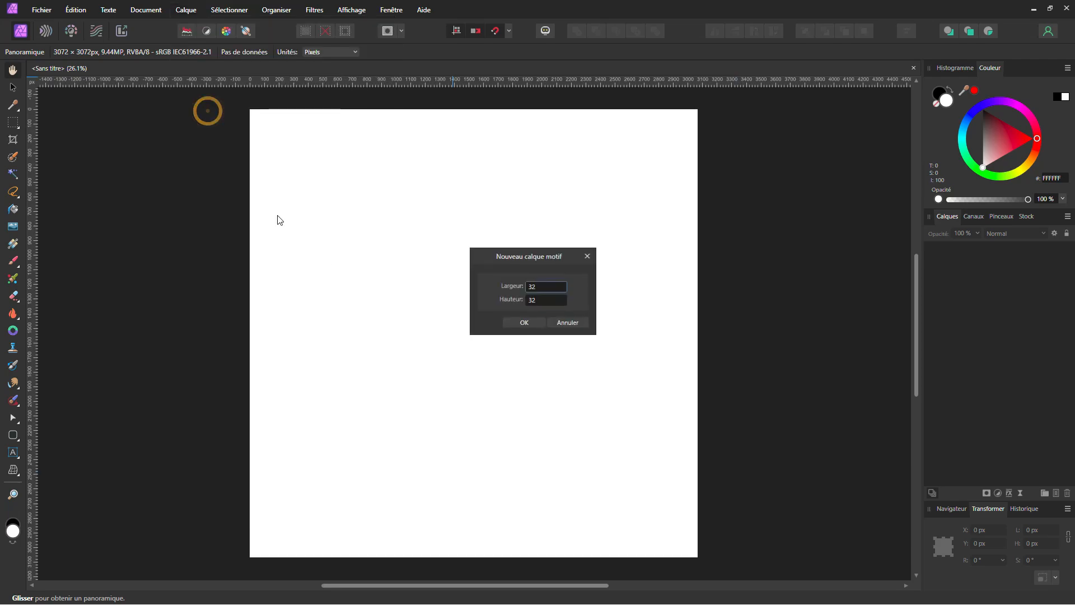
{"action": "left_click", "coordinate": [548, 288]}
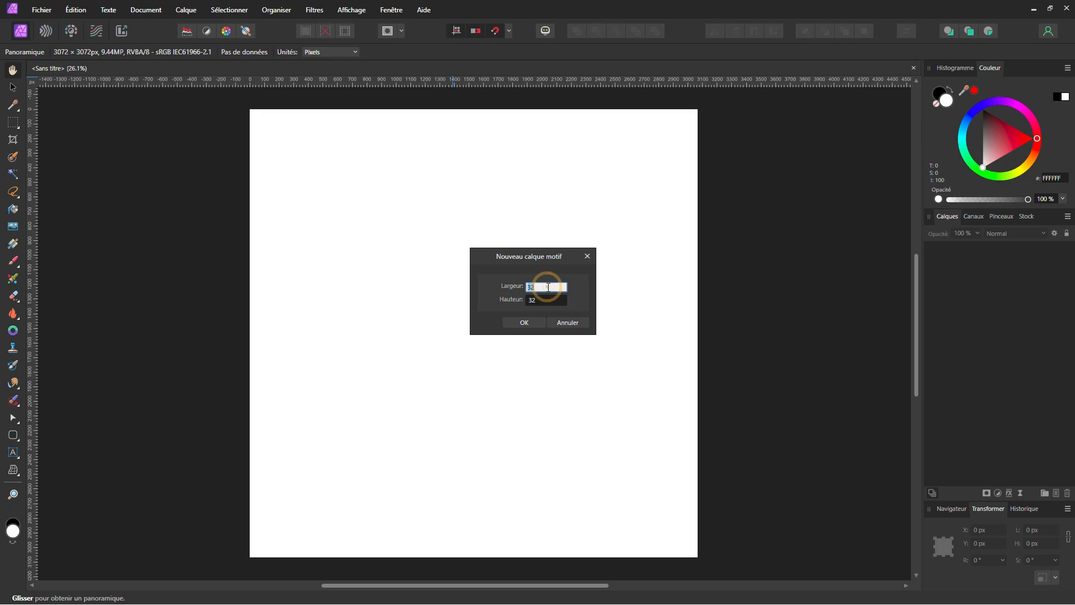
{"action": "type", "text": "1024"}
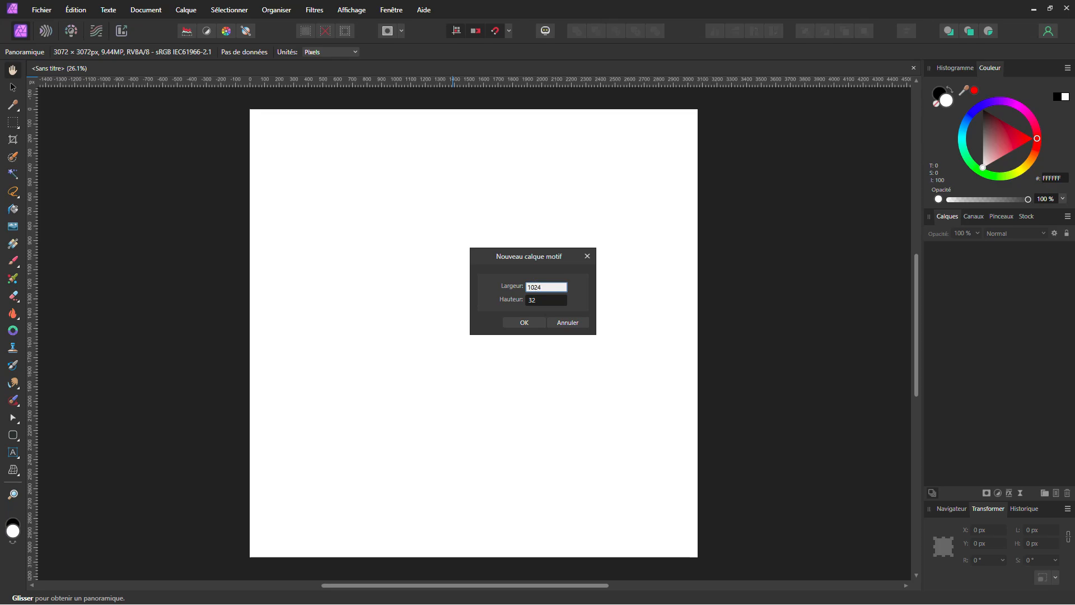
{"action": "left_click", "coordinate": [543, 299]}
{"action": "type", "text": "2000"}
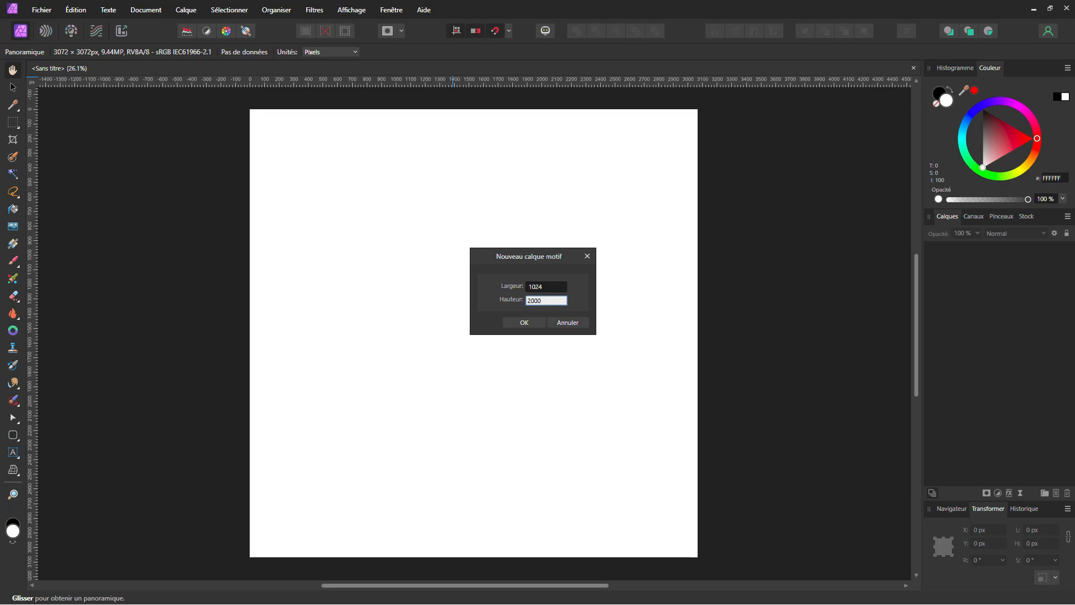
{"action": "key", "text": "Tab"}
{"action": "left_click", "coordinate": [525, 322]}
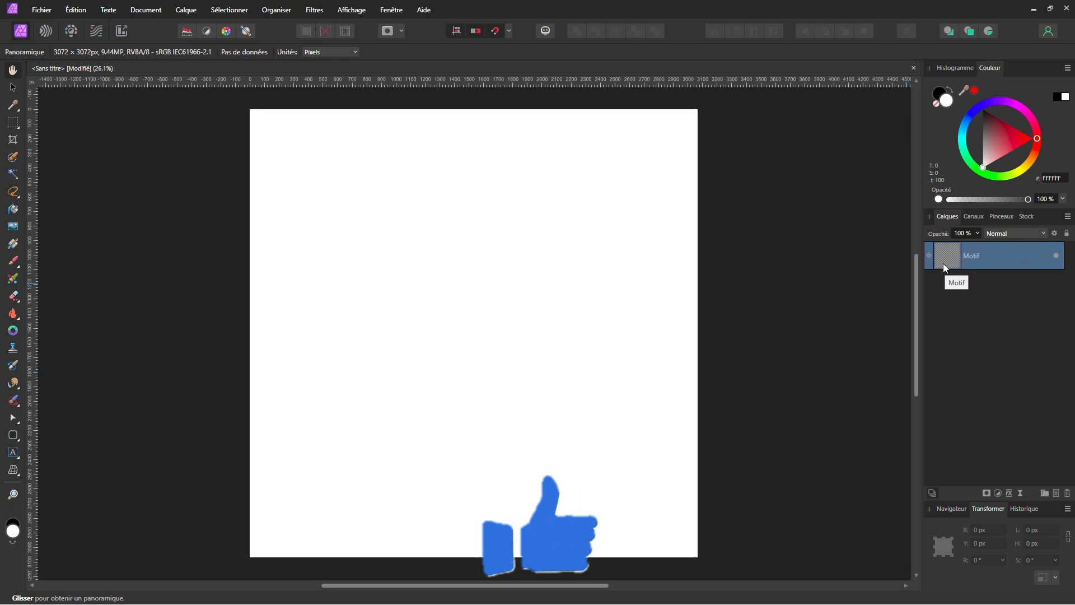
Step: Activate the Paint Brush for the pattern layer and turn on its stroke stabilizer
{"action": "left_click", "coordinate": [14, 88]}
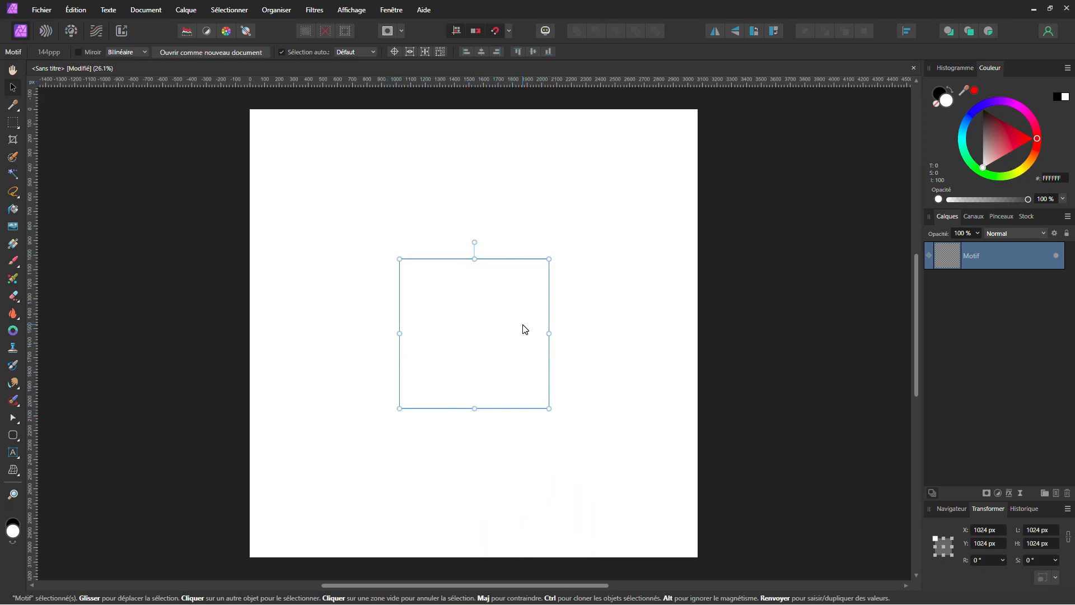
{"action": "left_click", "coordinate": [12, 262]}
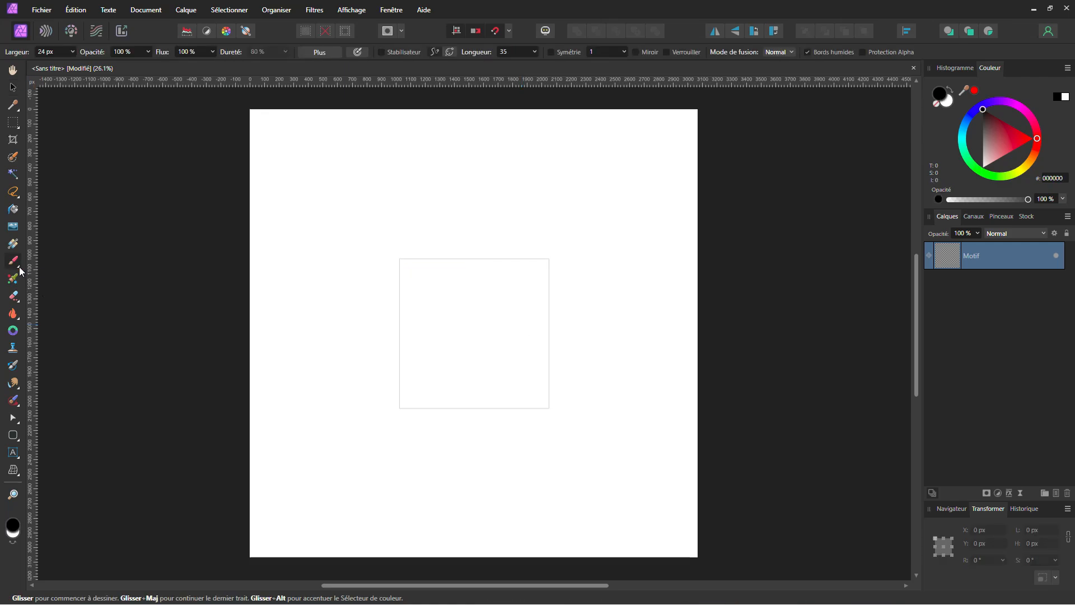
{"action": "scroll", "coordinate": [493, 358], "scroll_direction": "up", "scroll_amount": 2}
{"action": "left_click_drag", "start_coordinate": [500, 342], "coordinate": [512, 328]}
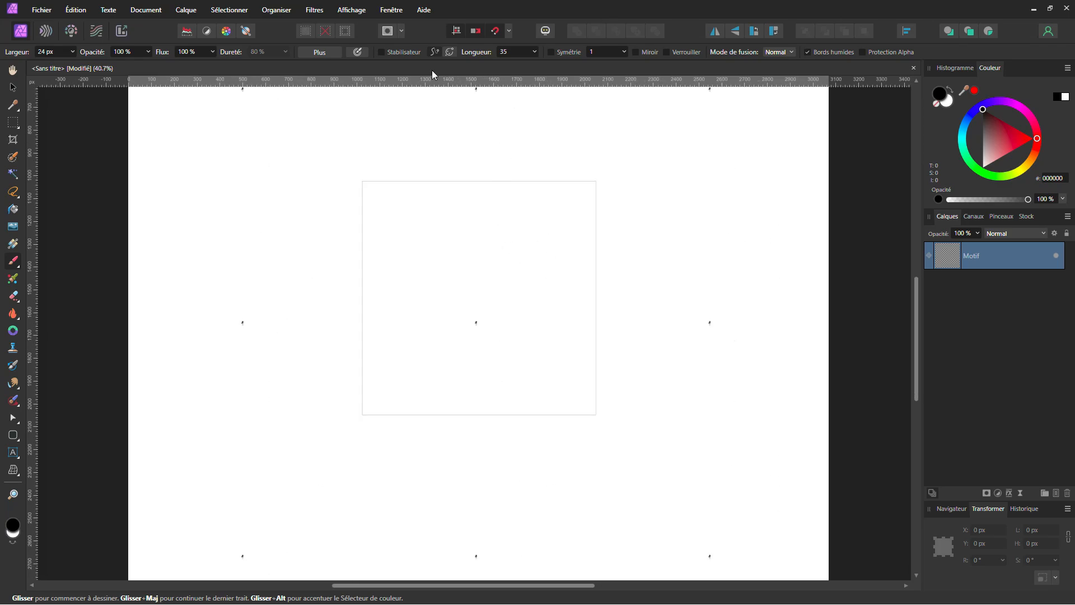
{"action": "left_click", "coordinate": [383, 52]}
Step: Try curved brush strokes between the pattern tile's opposite corners to test the repeat, and undo both strokes
{"action": "mouse_move", "coordinate": [364, 182]}
{"action": "left_mouse_down"}
{"action": "mouse_move", "coordinate": [379, 240]}
{"action": "mouse_move", "coordinate": [487, 280]}
{"action": "mouse_move", "coordinate": [543, 322]}
{"action": "mouse_move", "coordinate": [583, 408]}
{"action": "mouse_move", "coordinate": [613, 427]}
{"action": "left_mouse_up"}
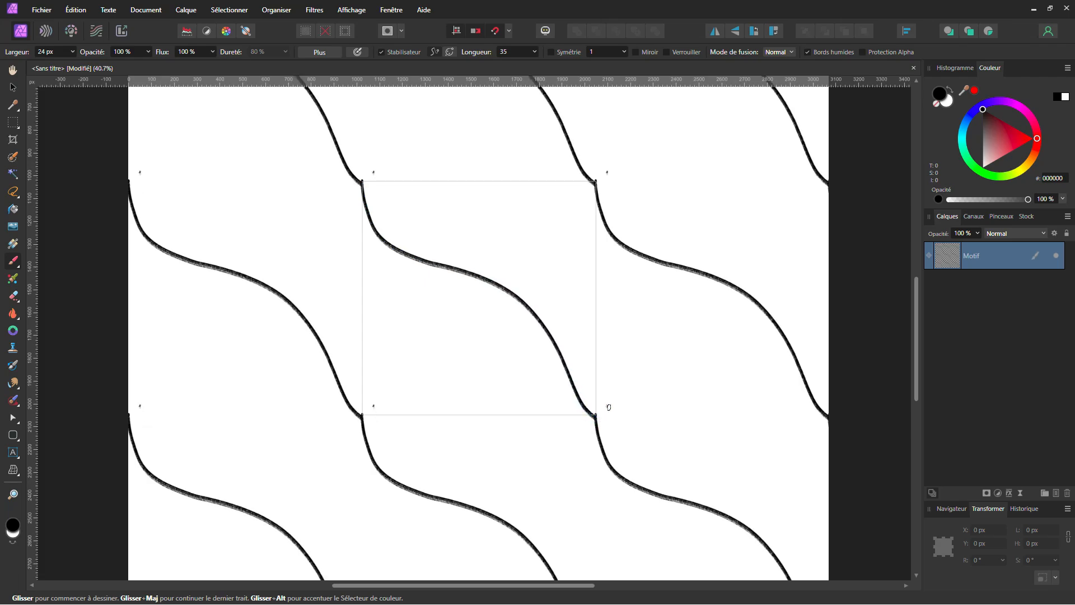
{"action": "scroll", "coordinate": [570, 376], "scroll_direction": "down", "scroll_amount": 3}
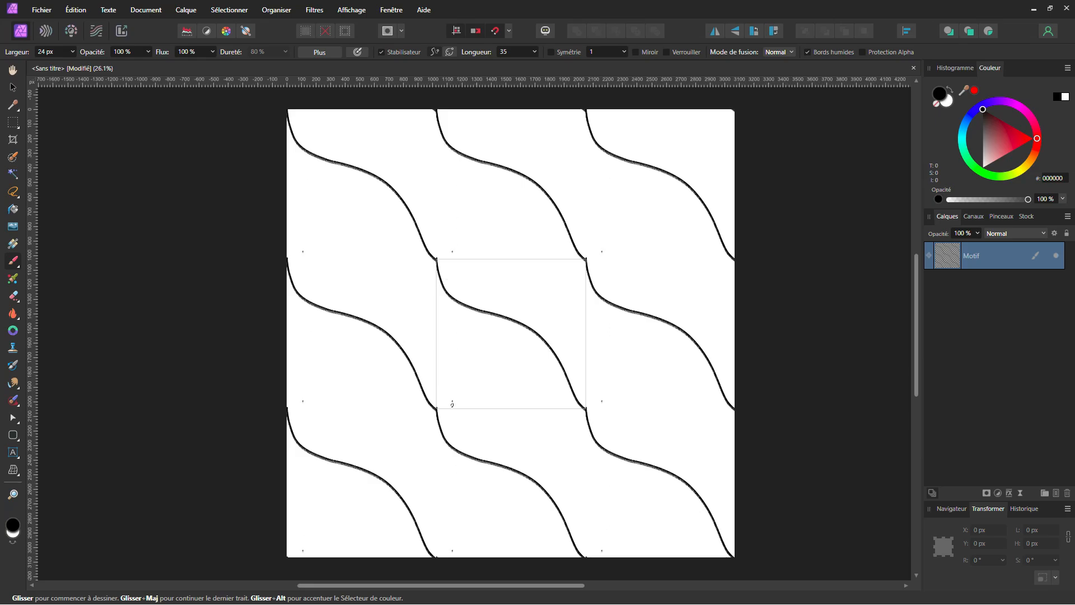
{"action": "left_click_drag", "start_coordinate": [438, 407], "coordinate": [585, 259]}
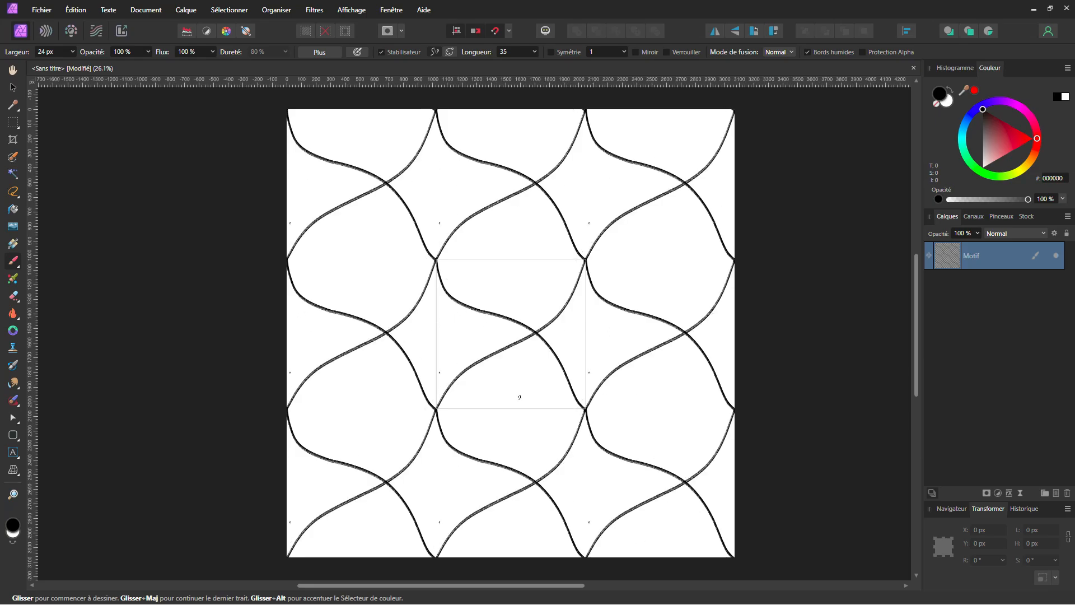
{"action": "key", "text": "ctrl+z"}
{"action": "key", "text": "ctrl+z"}
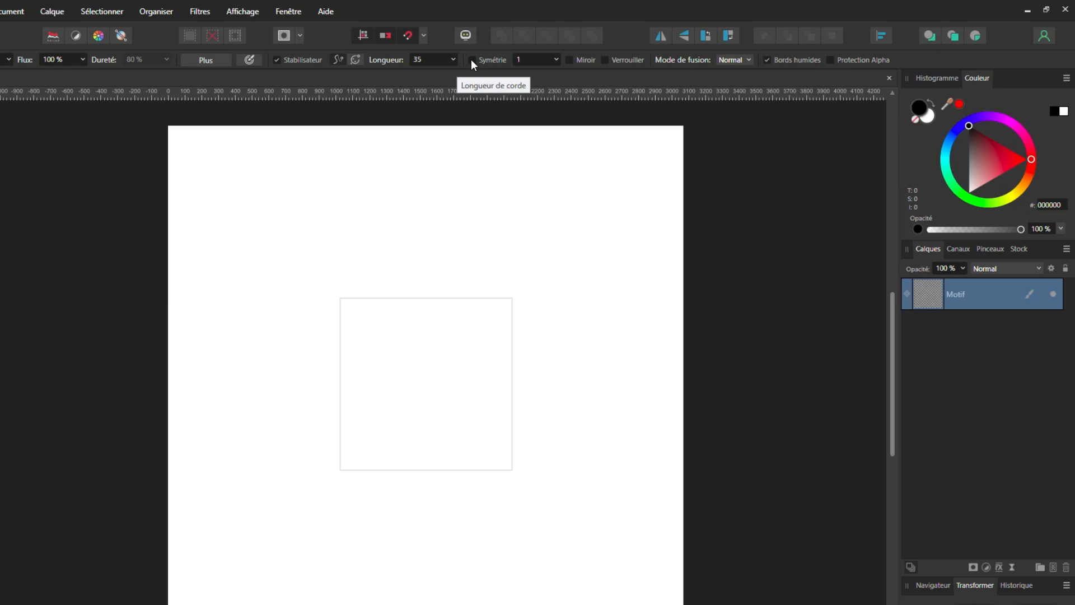
Step: Turn on brush symmetry with 4 axes, mirroring enabled and the symmetry centre locked
{"action": "left_click", "coordinate": [550, 51]}
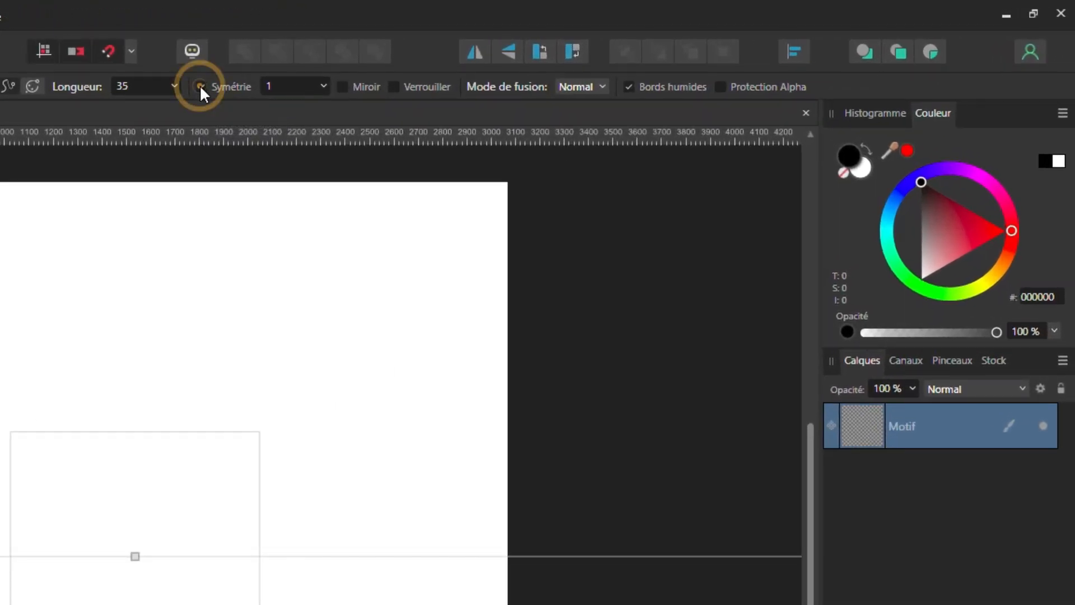
{"action": "left_click", "coordinate": [323, 89]}
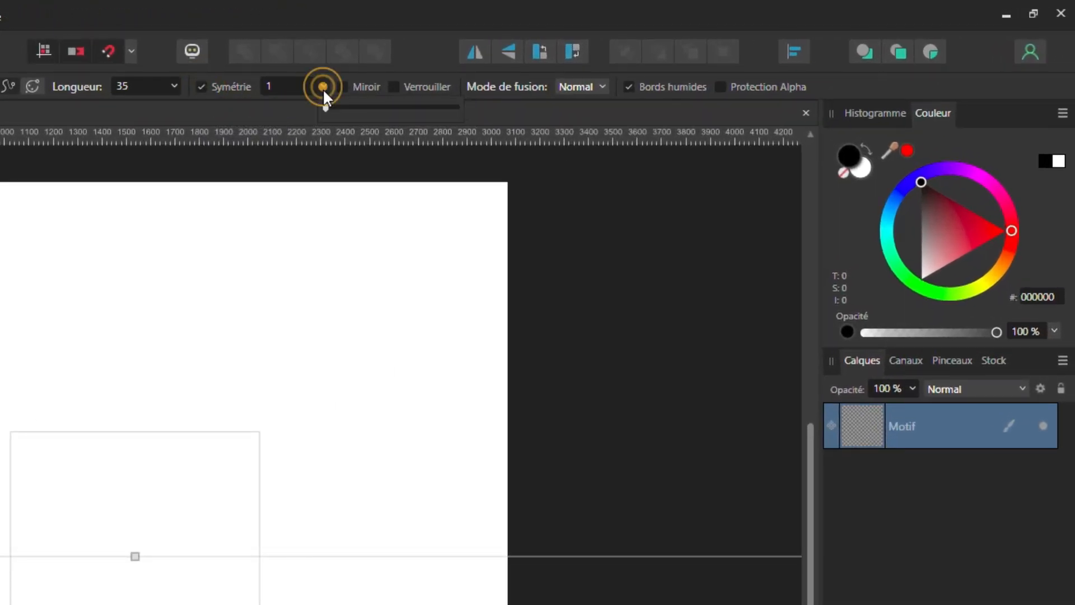
{"action": "left_click_drag", "start_coordinate": [323, 106], "coordinate": [352, 112]}
{"action": "left_click", "coordinate": [293, 94]}
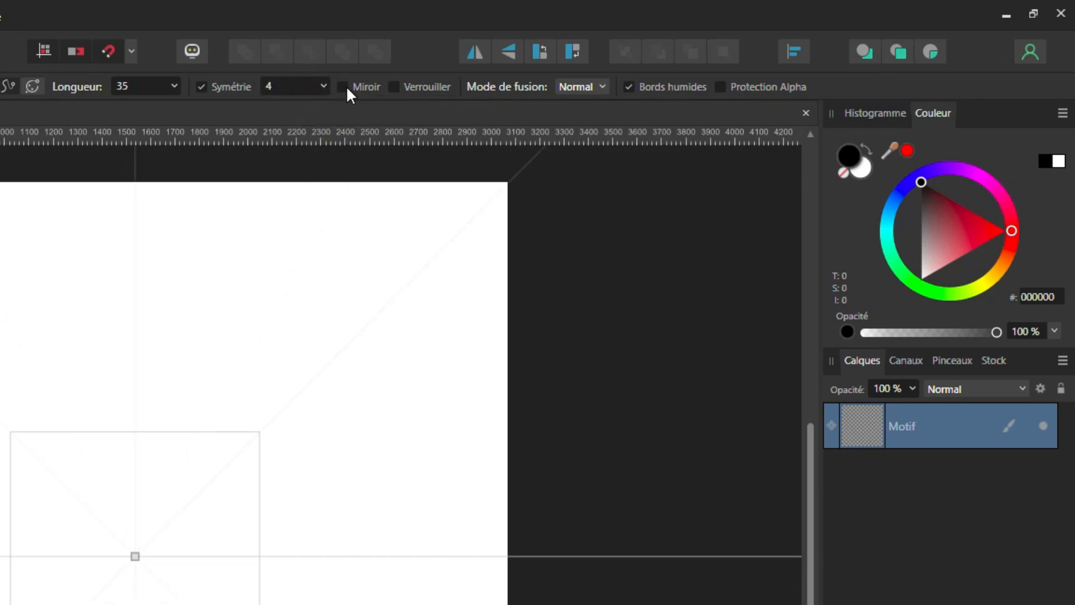
{"action": "left_click", "coordinate": [345, 87]}
{"action": "left_click", "coordinate": [395, 88]}
{"action": "left_click", "coordinate": [144, 520]}
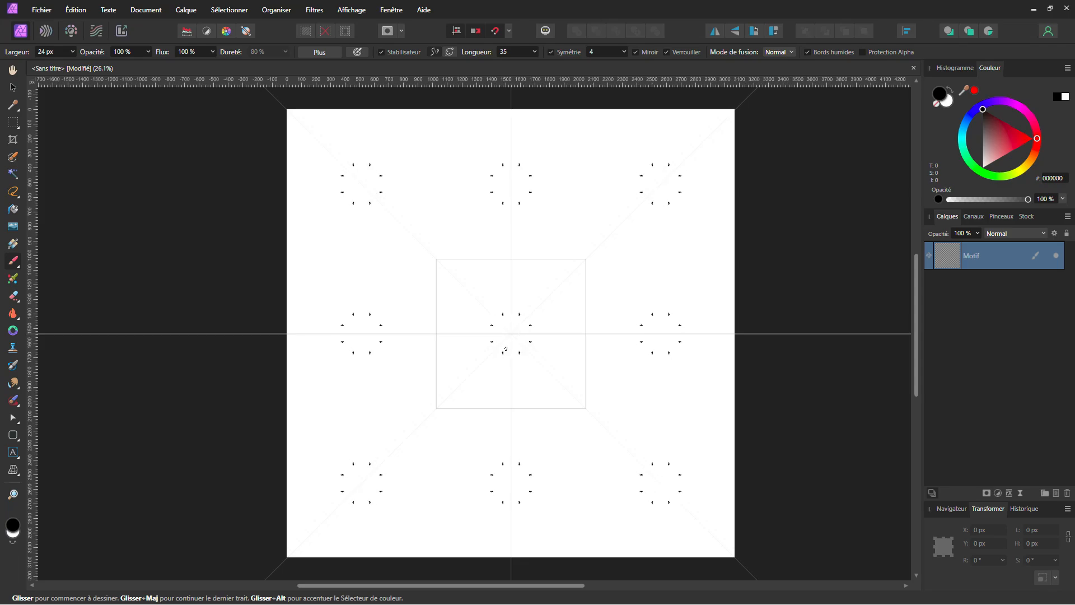
Step: Paint a symmetrical eight-petal flower from the tile's centre and surround it with outline curves crossing the tile edges
{"action": "scroll", "coordinate": [506, 357], "scroll_direction": "up", "scroll_amount": 2}
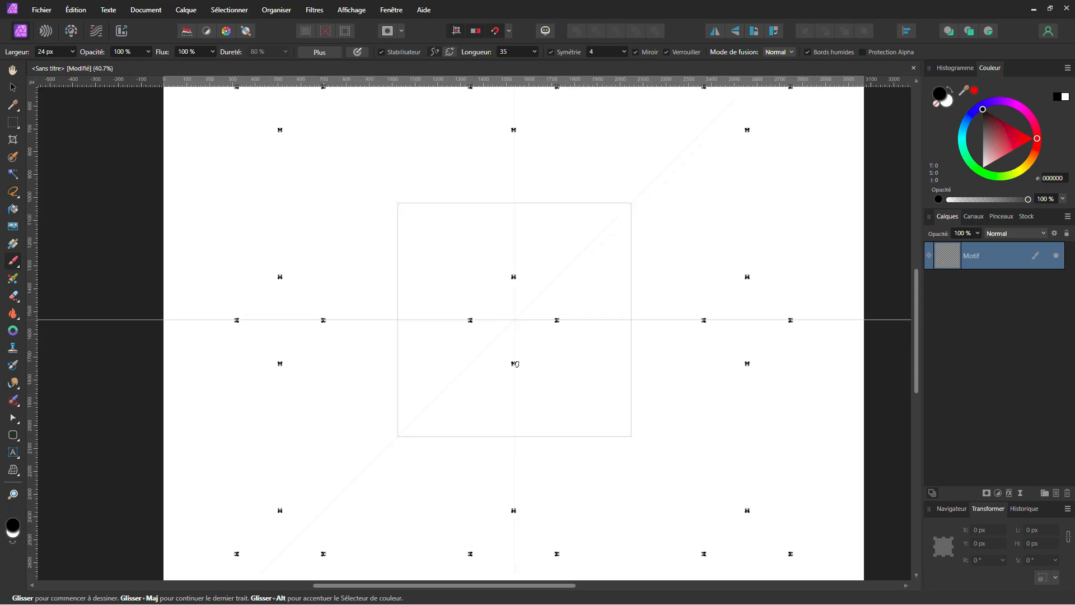
{"action": "scroll", "coordinate": [521, 341], "scroll_direction": "up", "scroll_amount": 2}
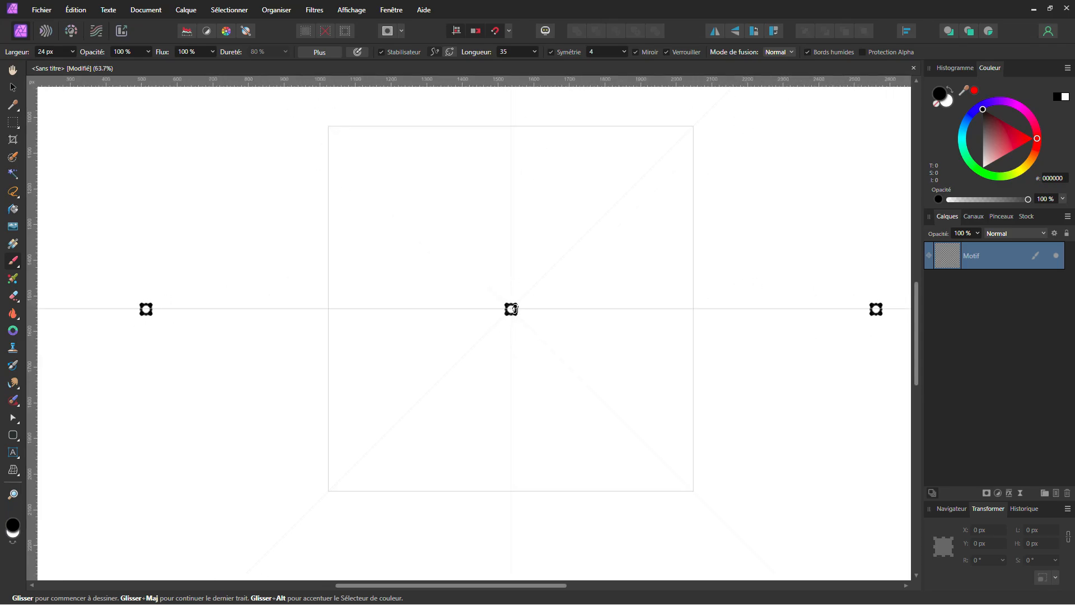
{"action": "mouse_move", "coordinate": [511, 309]}
{"action": "left_mouse_down"}
{"action": "mouse_move", "coordinate": [479, 267]}
{"action": "mouse_move", "coordinate": [474, 223]}
{"action": "mouse_move", "coordinate": [510, 172]}
{"action": "mouse_move", "coordinate": [528, 168]}
{"action": "left_mouse_up"}
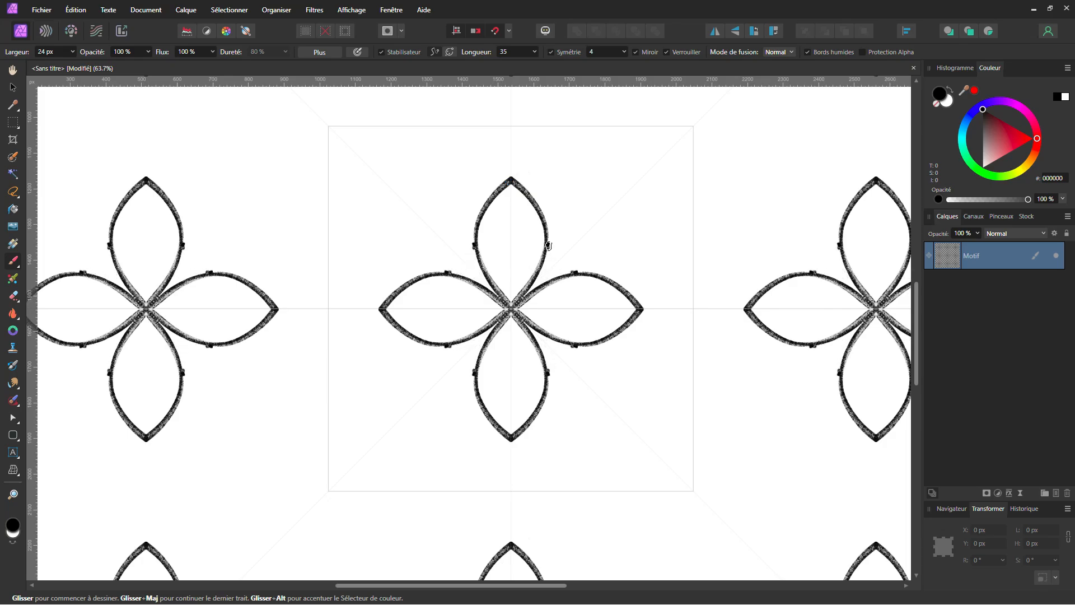
{"action": "left_click_drag", "start_coordinate": [546, 246], "coordinate": [615, 262]}
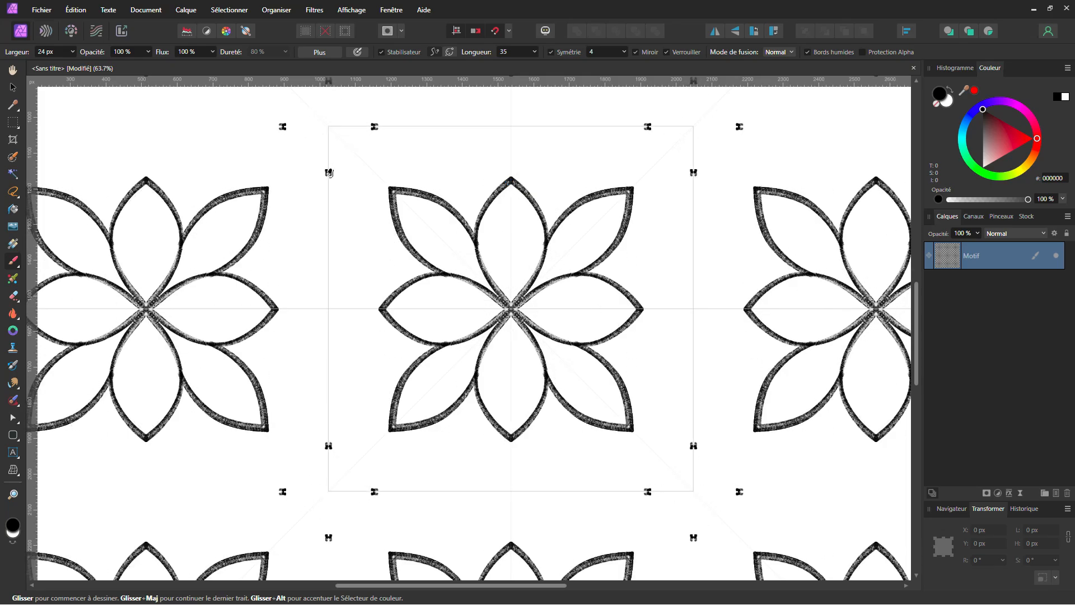
{"action": "mouse_move", "coordinate": [330, 173]}
{"action": "left_mouse_down"}
{"action": "mouse_move", "coordinate": [380, 164]}
{"action": "mouse_move", "coordinate": [432, 112]}
{"action": "left_mouse_up"}
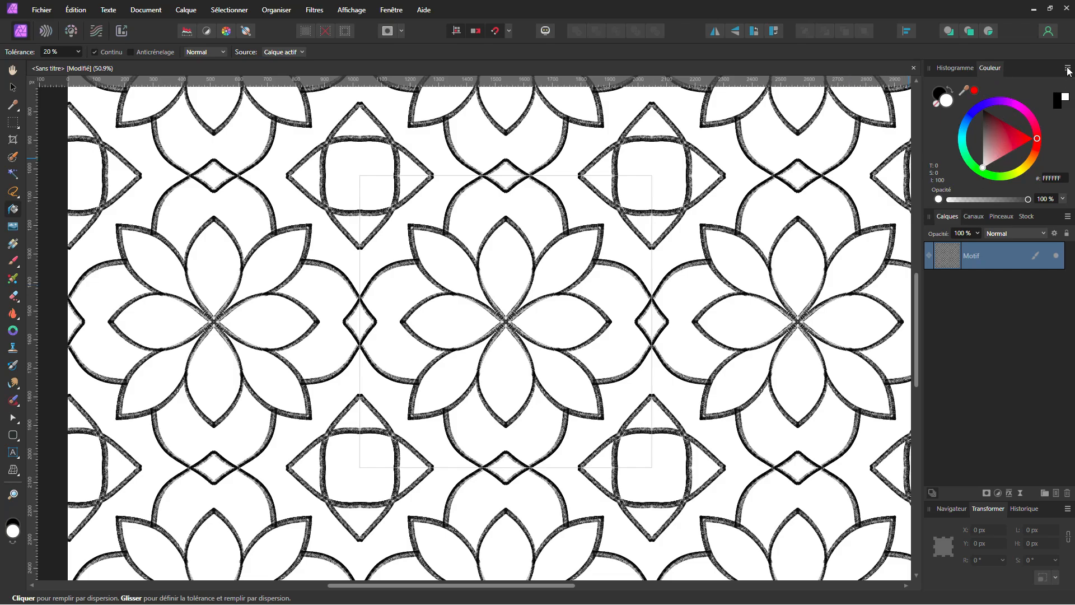
Step: Flood-fill the flower's two vertical and two horizontal petals with yellow-green (E4FF00)
{"action": "left_click_drag", "start_coordinate": [995, 173], "coordinate": [1014, 173]}
{"action": "left_click", "coordinate": [1013, 170]}
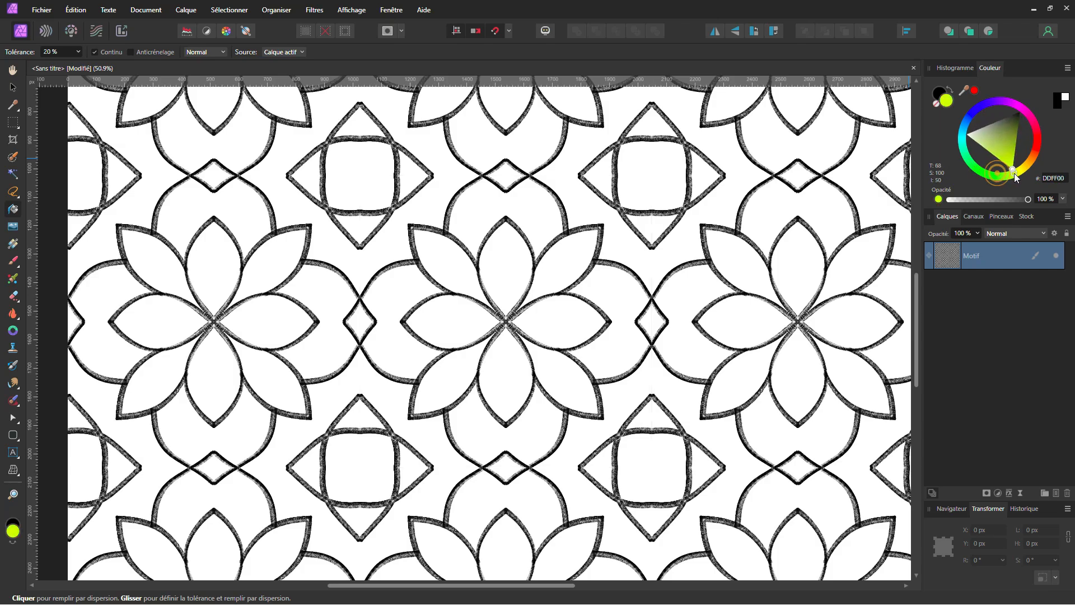
{"action": "left_click", "coordinate": [506, 269]}
{"action": "left_click", "coordinate": [477, 307]}
{"action": "left_click", "coordinate": [575, 321]}
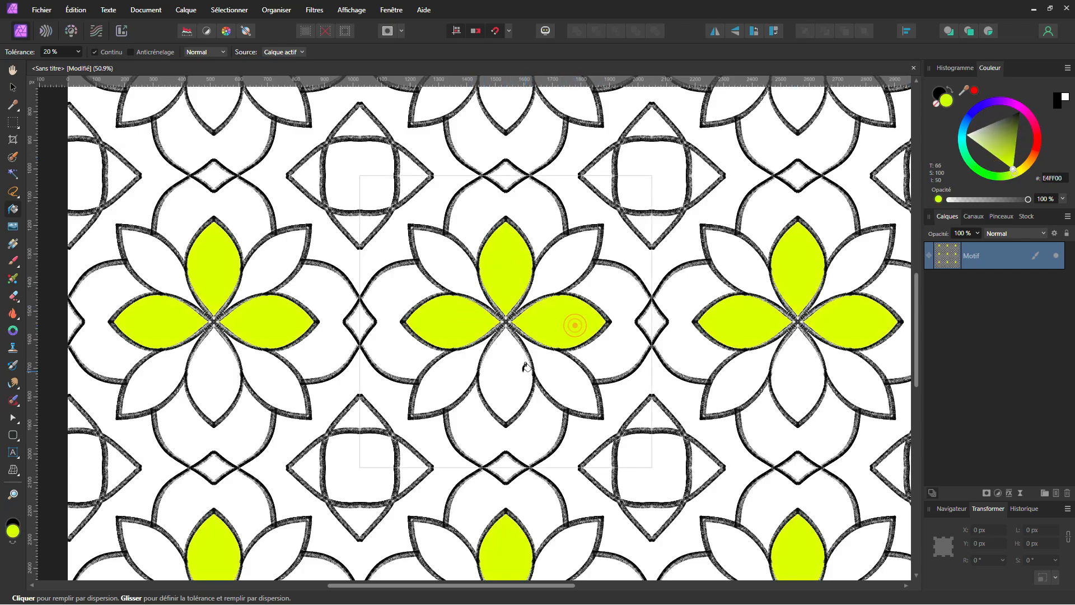
{"action": "left_click", "coordinate": [512, 370]}
{"action": "scroll", "coordinate": [514, 372], "scroll_direction": "down", "scroll_amount": 2}
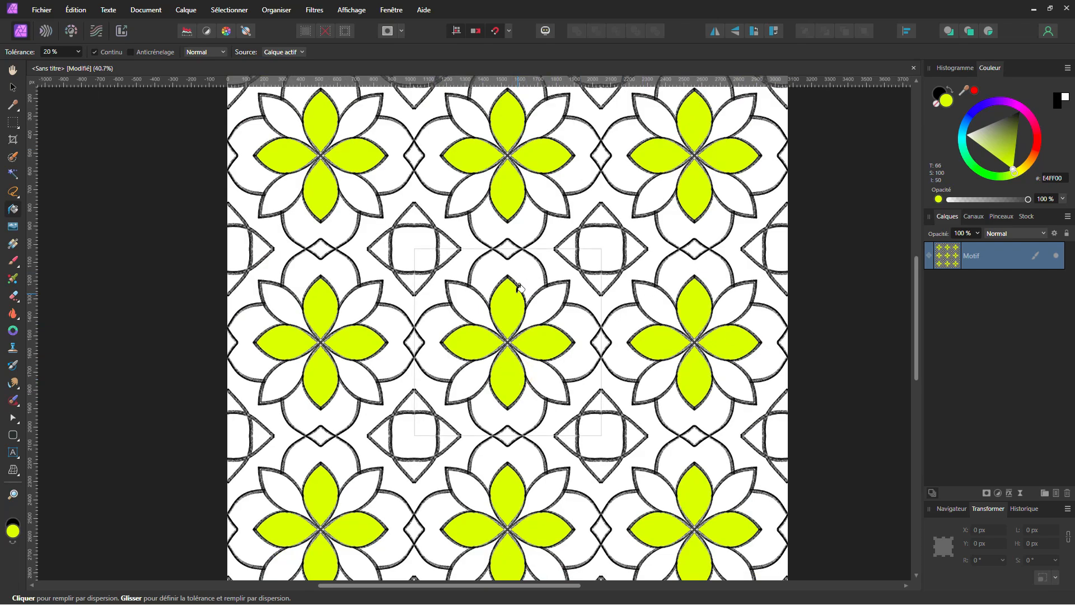
{"action": "scroll", "coordinate": [521, 288], "scroll_direction": "up", "scroll_amount": 2}
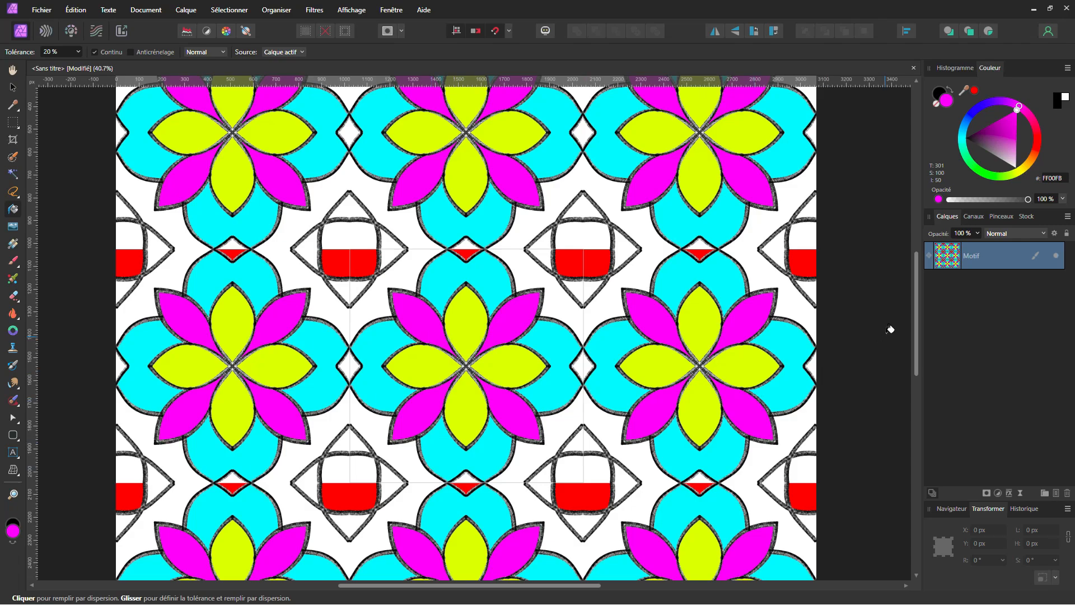
Step: Set up a 1024 × 1024 px PNG export of the pattern tile with the area set to Sélection uniquement
{"action": "scroll", "coordinate": [625, 288], "scroll_direction": "down", "scroll_amount": 1}
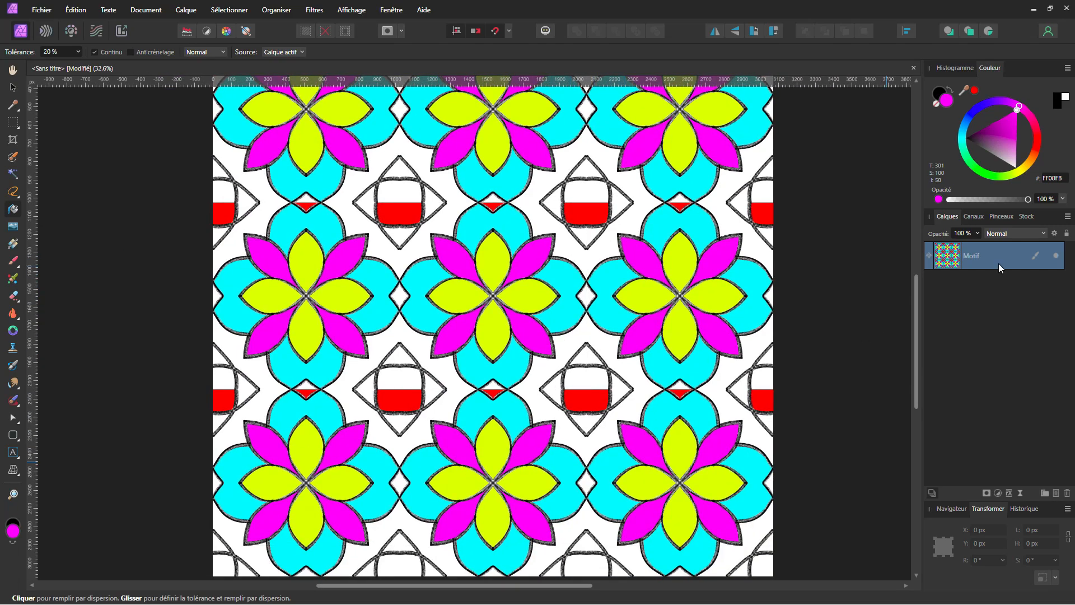
{"action": "left_click", "coordinate": [43, 8]}
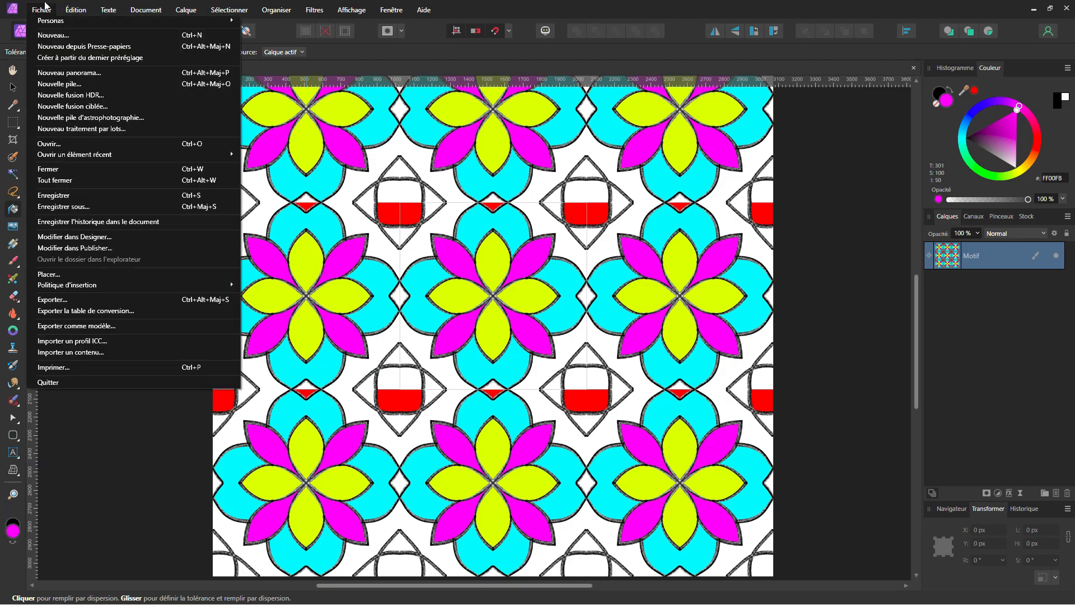
{"action": "left_click", "coordinate": [71, 298]}
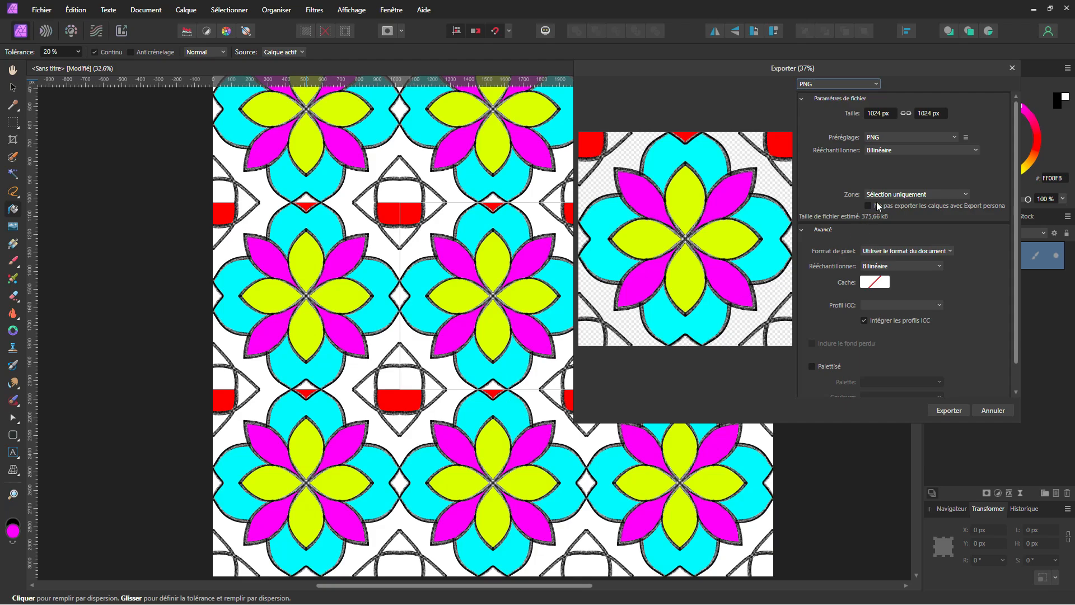
{"action": "left_click", "coordinate": [843, 82]}
{"action": "left_click", "coordinate": [843, 82]}
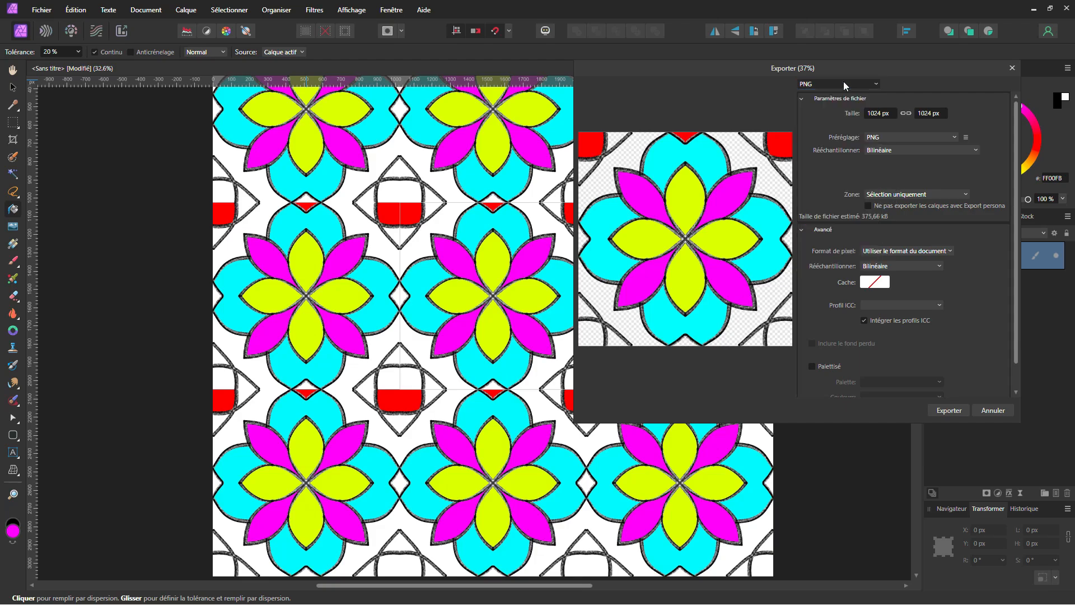
{"action": "left_click", "coordinate": [881, 195]}
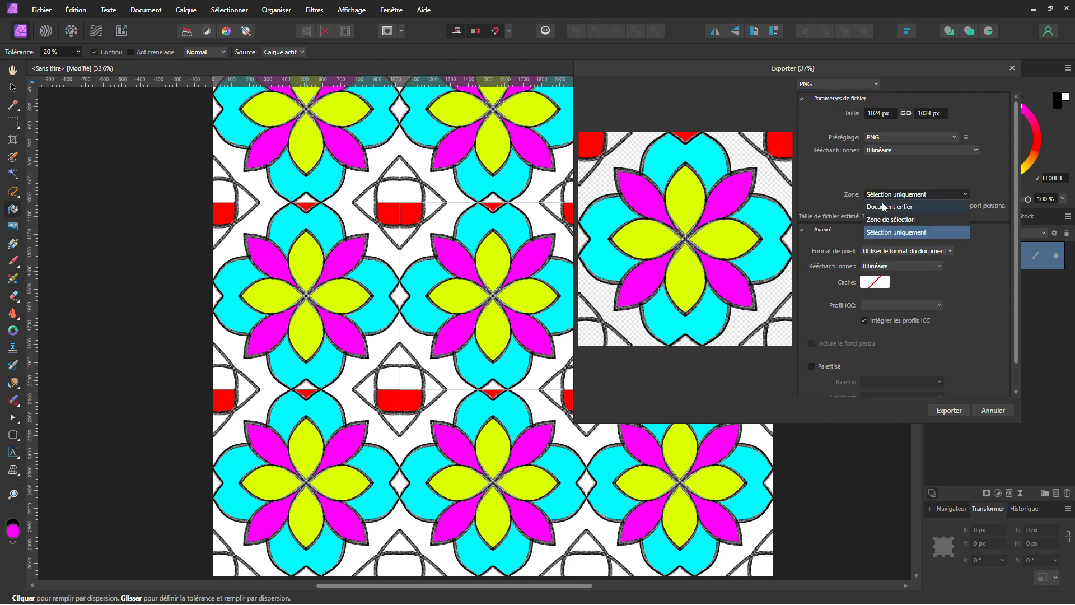
{"action": "left_click", "coordinate": [881, 234]}
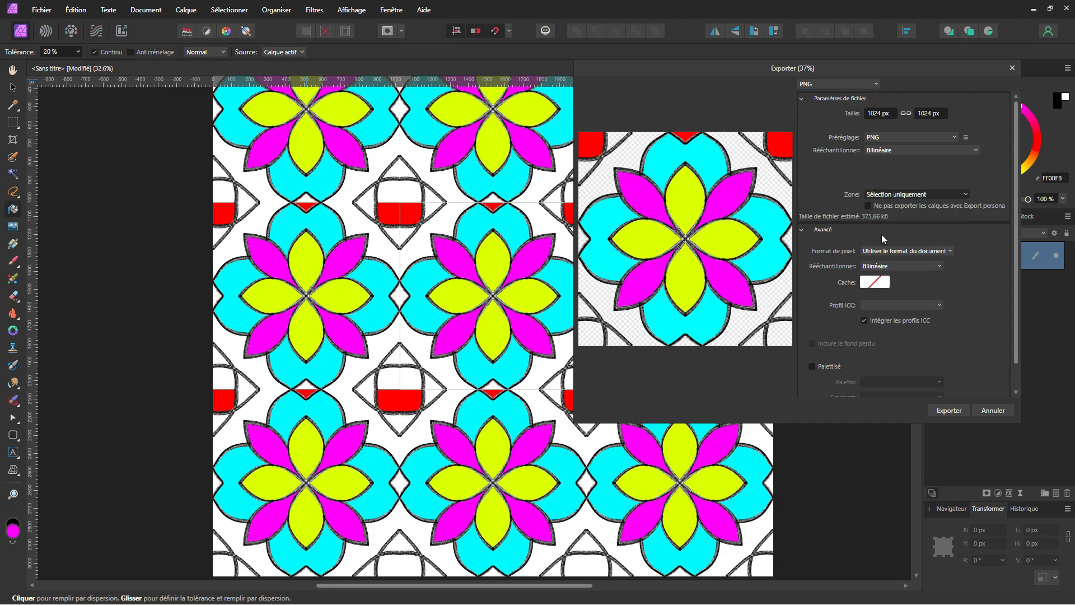
Step: Run the PNG export of the tile and create a new 1080 × 1080 px document from the Publication carrée réseaux sociaux preset
{"action": "left_click", "coordinate": [949, 410]}
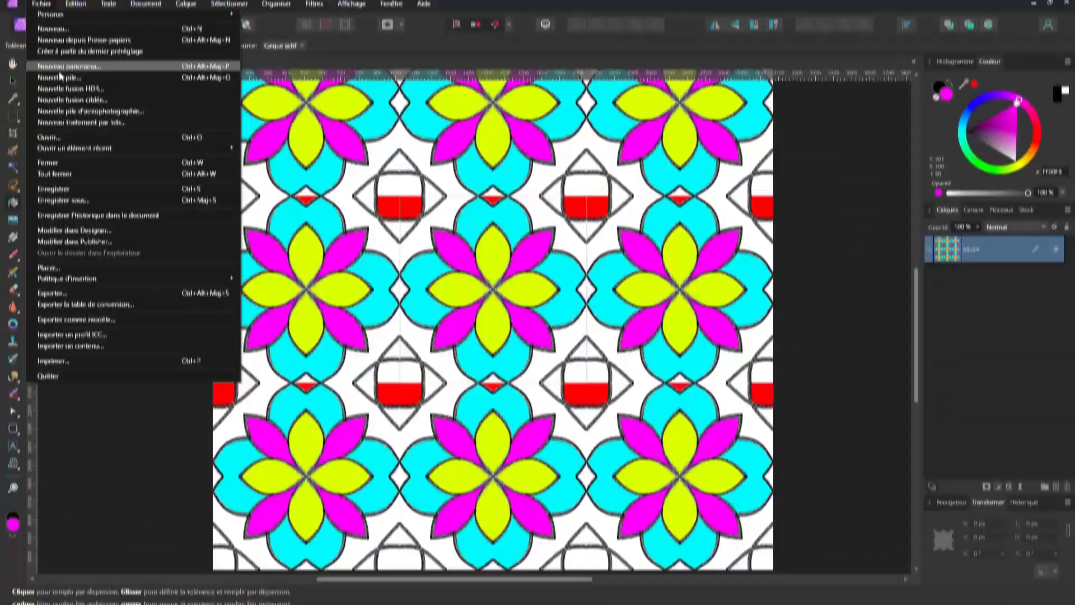
{"action": "left_click", "coordinate": [53, 29]}
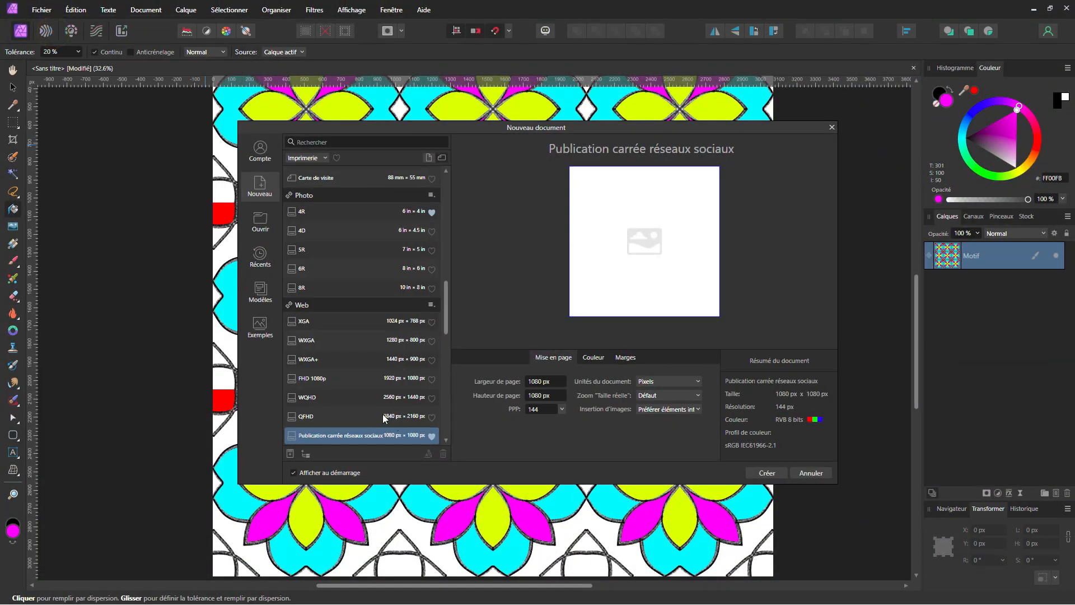
{"action": "double_click", "coordinate": [374, 433]}
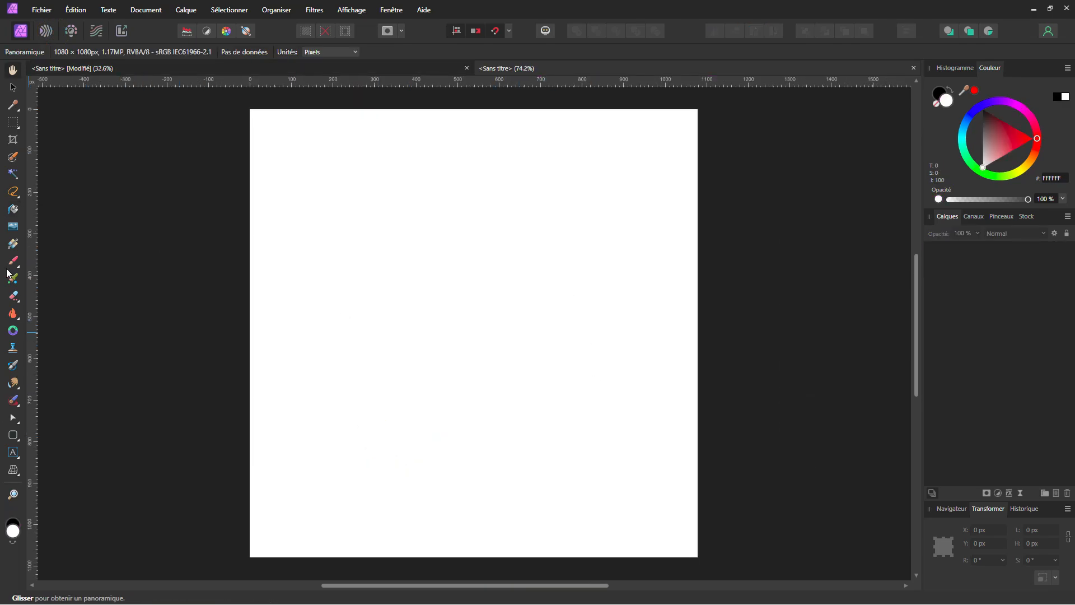
Step: Draw a rounded rectangle about 716 × 716 px outward from the page centre
{"action": "left_click", "coordinate": [13, 435]}
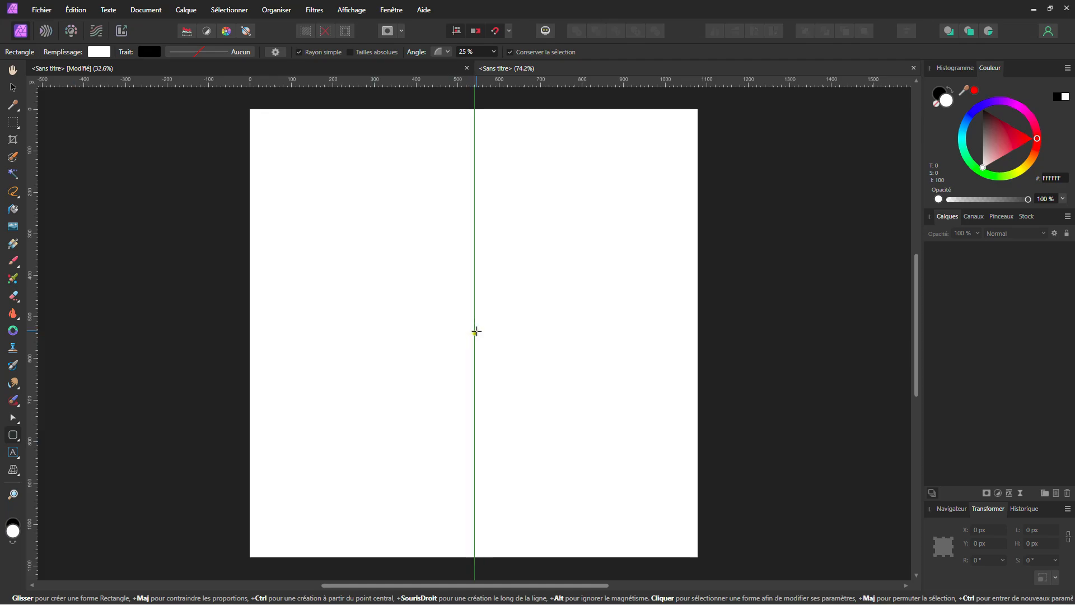
{"action": "left_click_drag", "start_coordinate": [475, 332], "coordinate": [665, 439]}
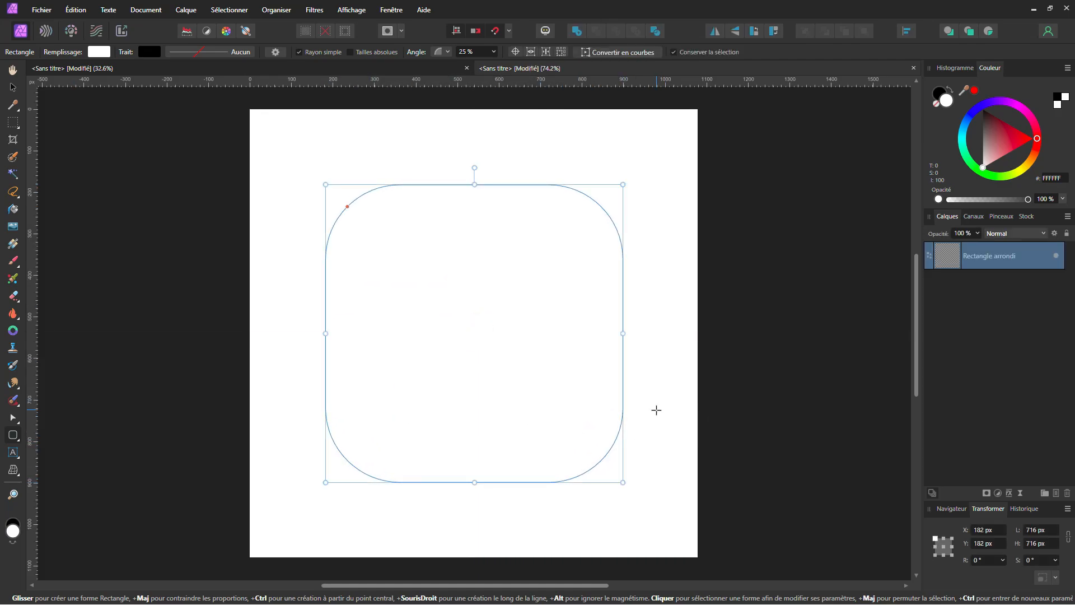
{"action": "left_click", "coordinate": [99, 54]}
{"action": "left_click", "coordinate": [99, 55]}
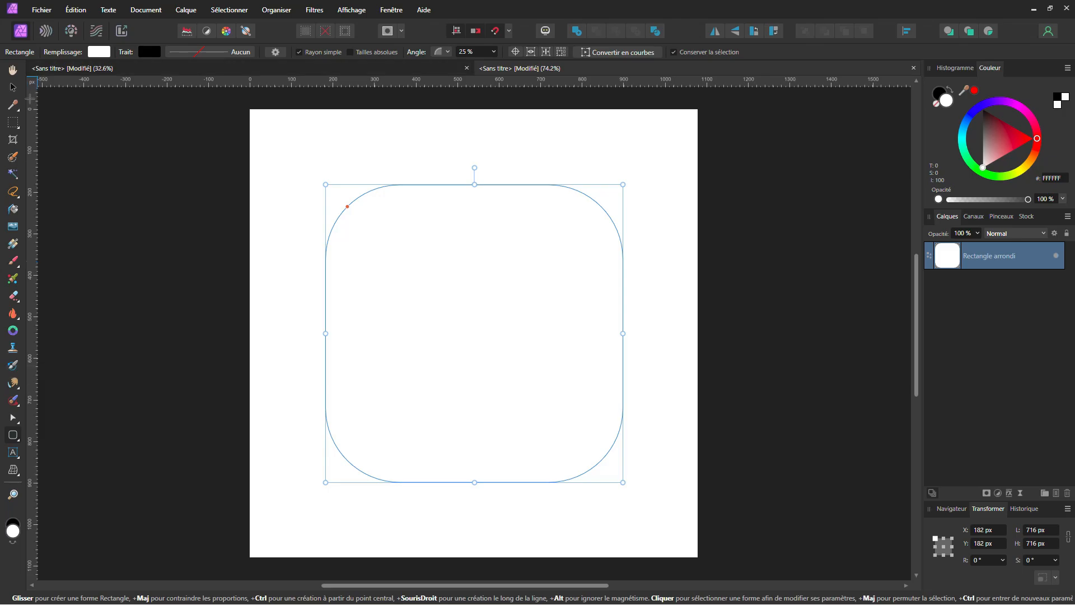
Step: Give the rounded rectangle a Bitmap fill using motif.png, and scale down and rotate the repeating pattern inside it
{"action": "left_click", "coordinate": [14, 244]}
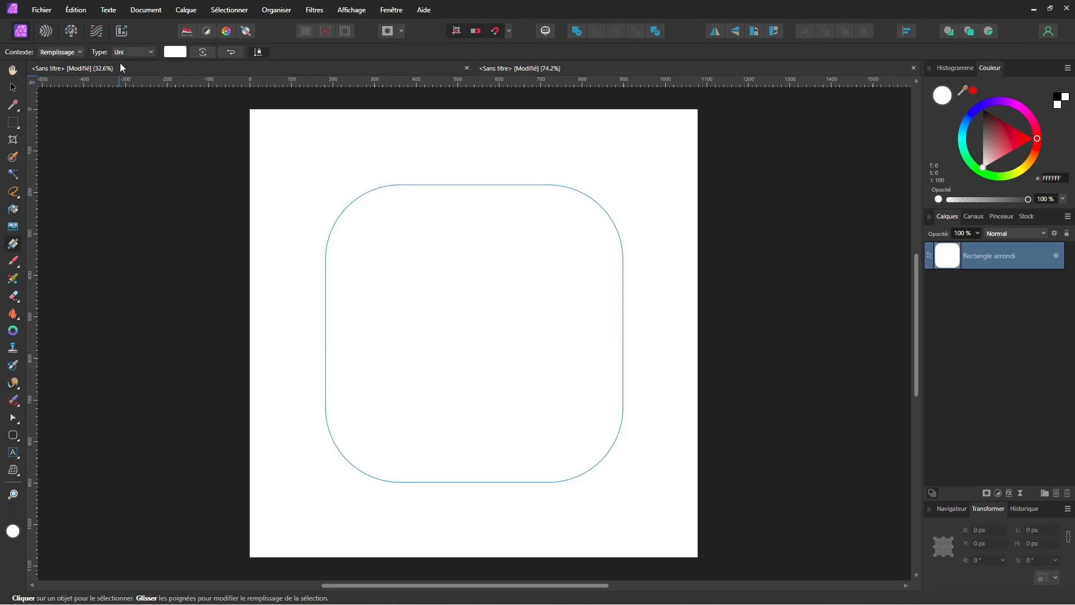
{"action": "left_click", "coordinate": [121, 53]}
{"action": "left_click", "coordinate": [124, 141]}
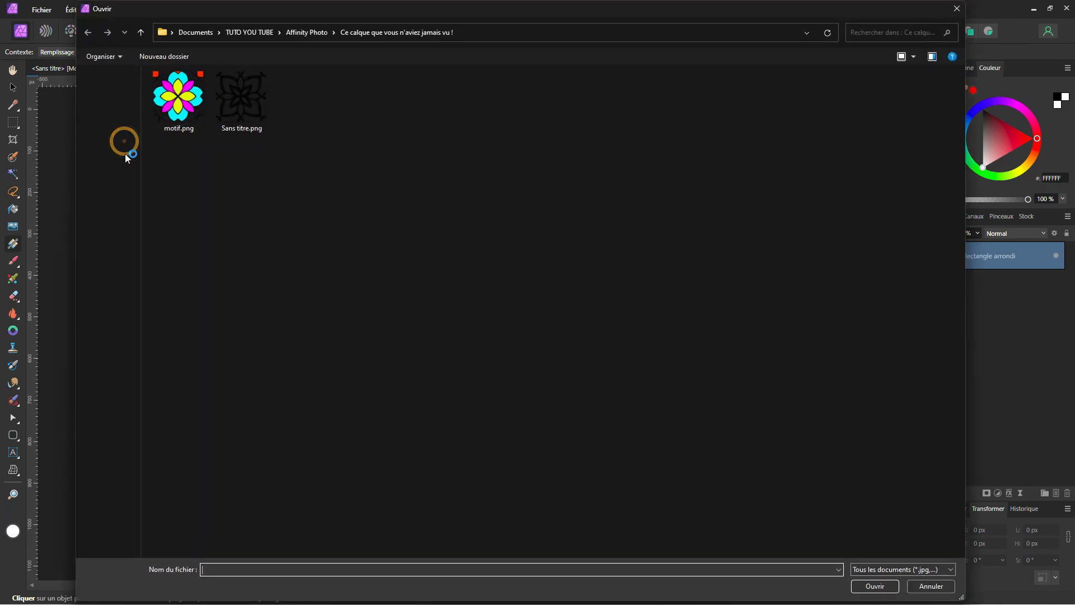
{"action": "left_click", "coordinate": [178, 98]}
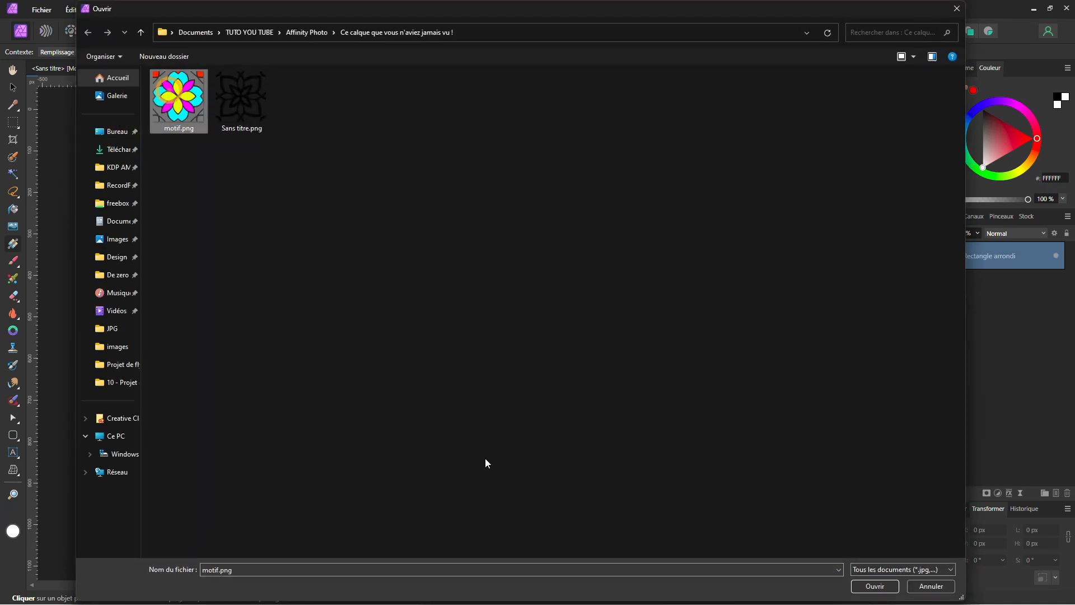
{"action": "left_click", "coordinate": [875, 586]}
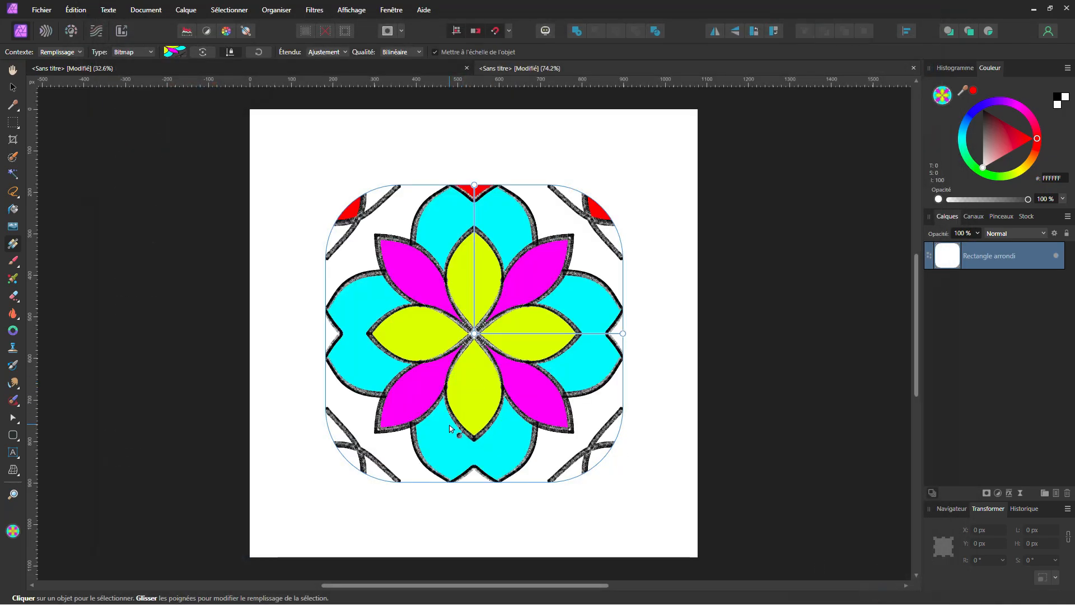
{"action": "left_click_drag", "start_coordinate": [622, 335], "coordinate": [435, 313]}
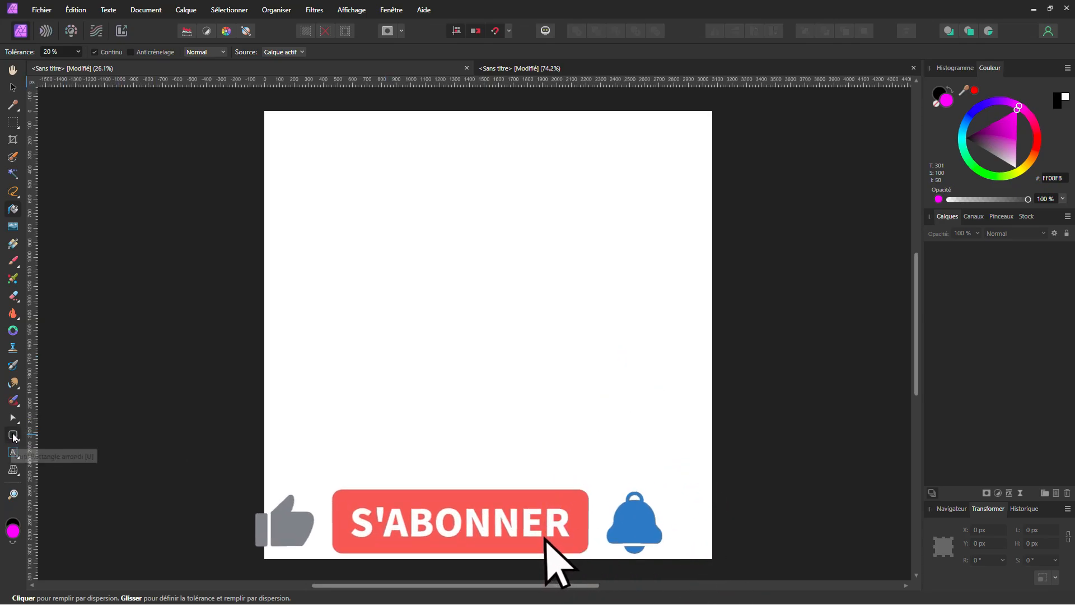
Step: Draw a magenta rounded rectangle from the centre of the blank page and set its size to 1024 × 1024 px
{"action": "left_click", "coordinate": [13, 438]}
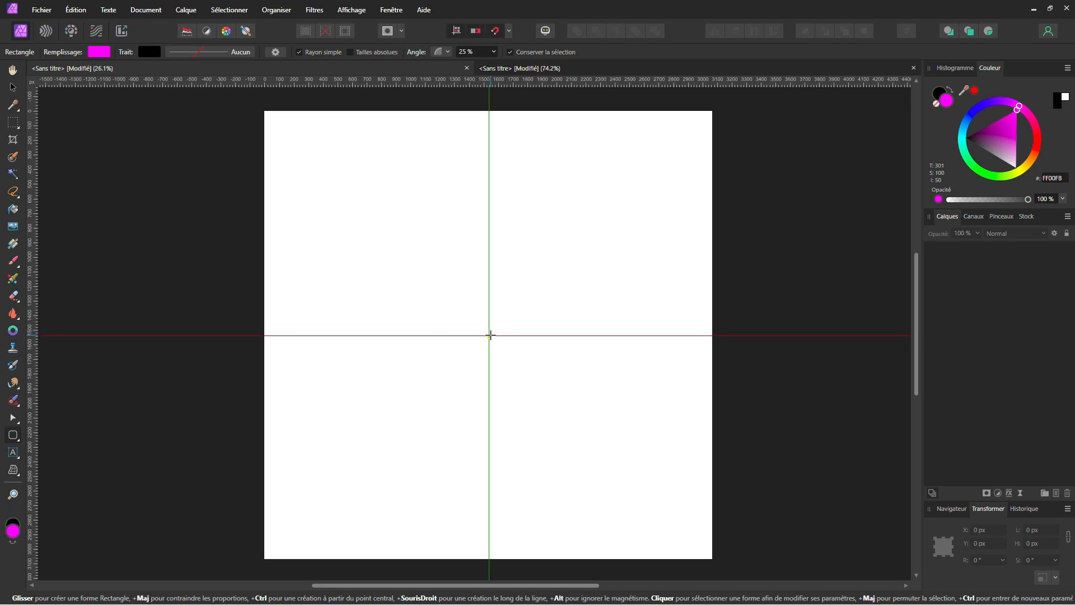
{"action": "left_click_drag", "start_coordinate": [489, 335], "coordinate": [562, 390]}
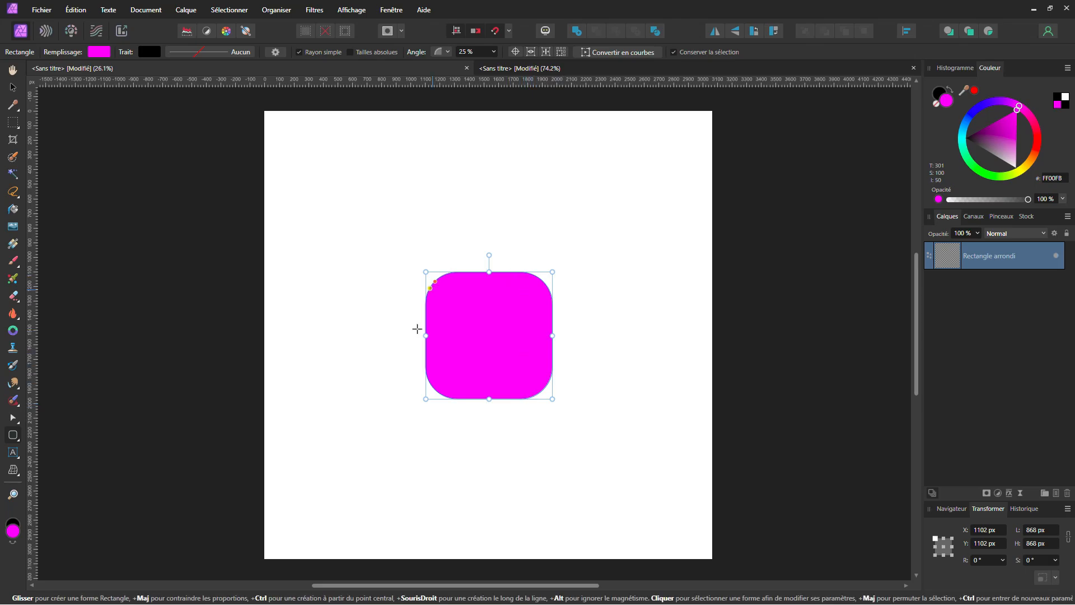
{"action": "left_click", "coordinate": [1033, 530]}
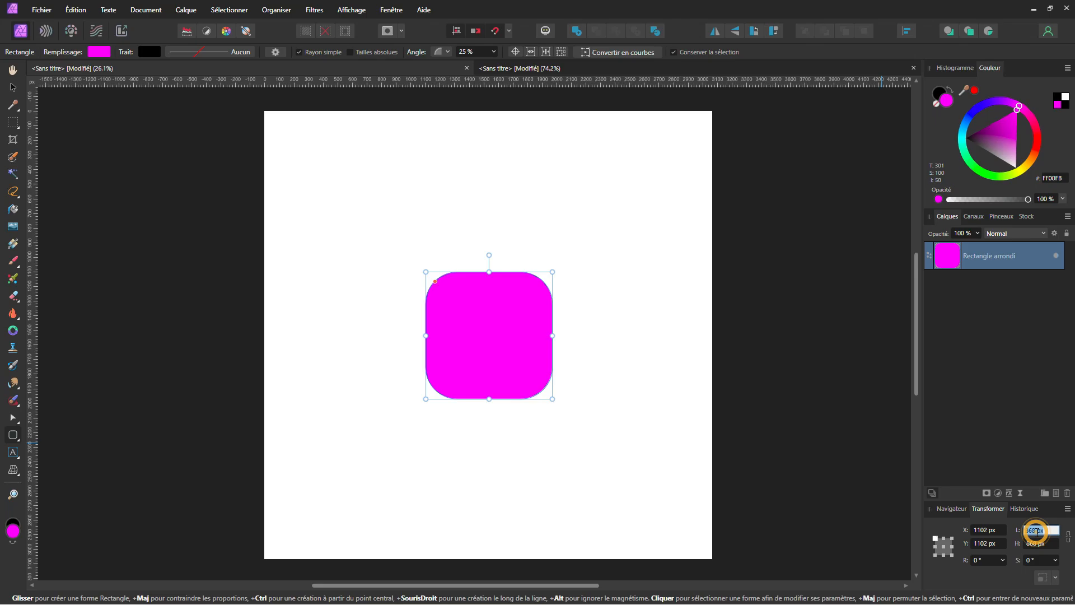
{"action": "type", "text": "1024"}
{"action": "key", "text": "Return"}
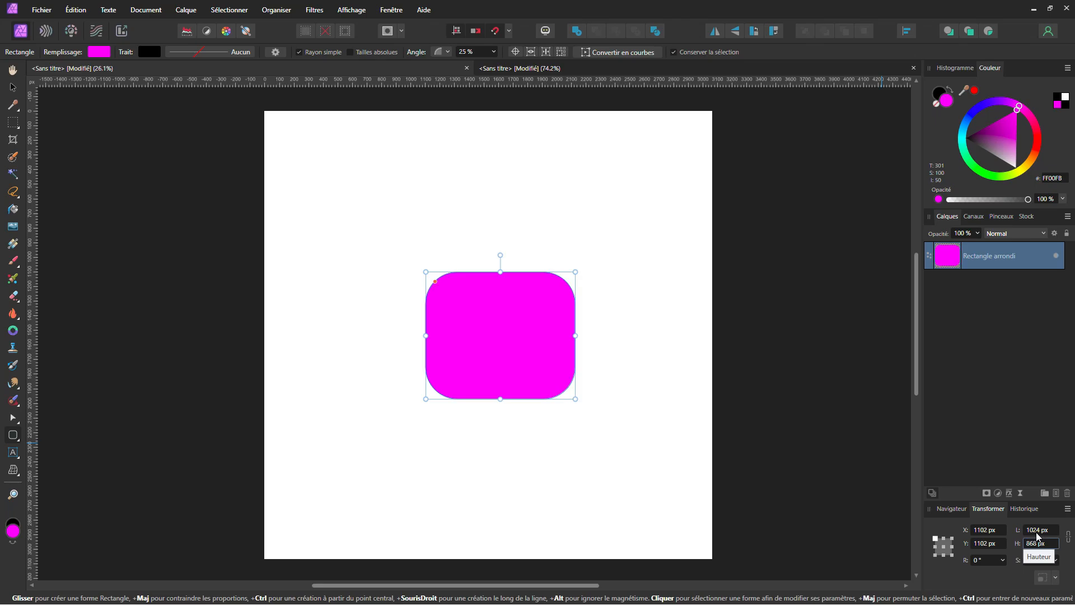
{"action": "left_click", "coordinate": [1036, 535]}
{"action": "type", "text": "1024"}
{"action": "key", "text": "Return"}
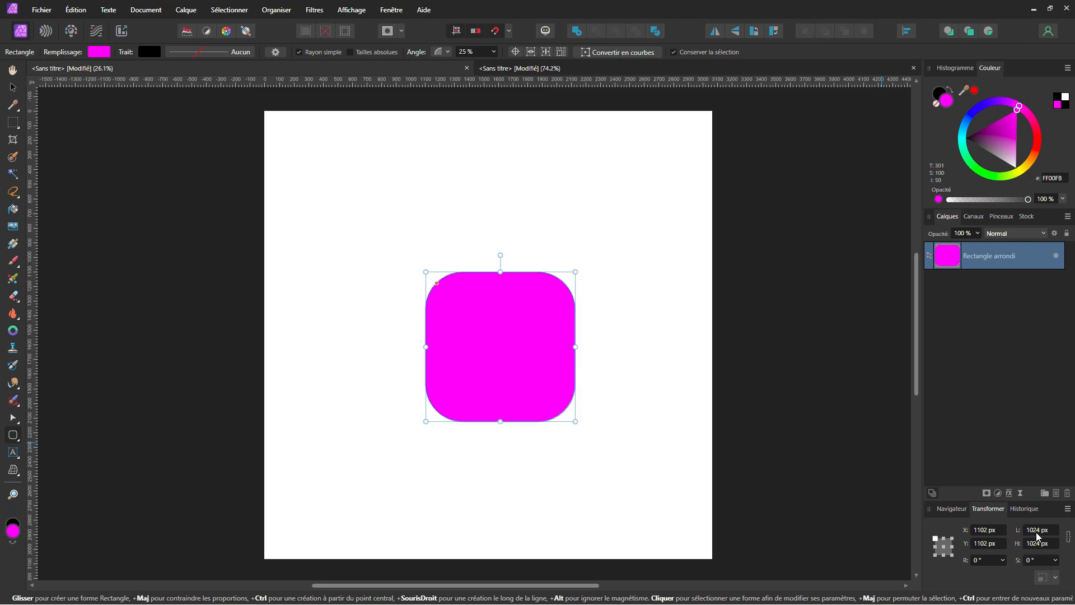
Step: Centre the magenta rounded rectangle horizontally and vertically on the page
{"action": "left_click", "coordinate": [907, 30]}
{"action": "left_click", "coordinate": [933, 67]}
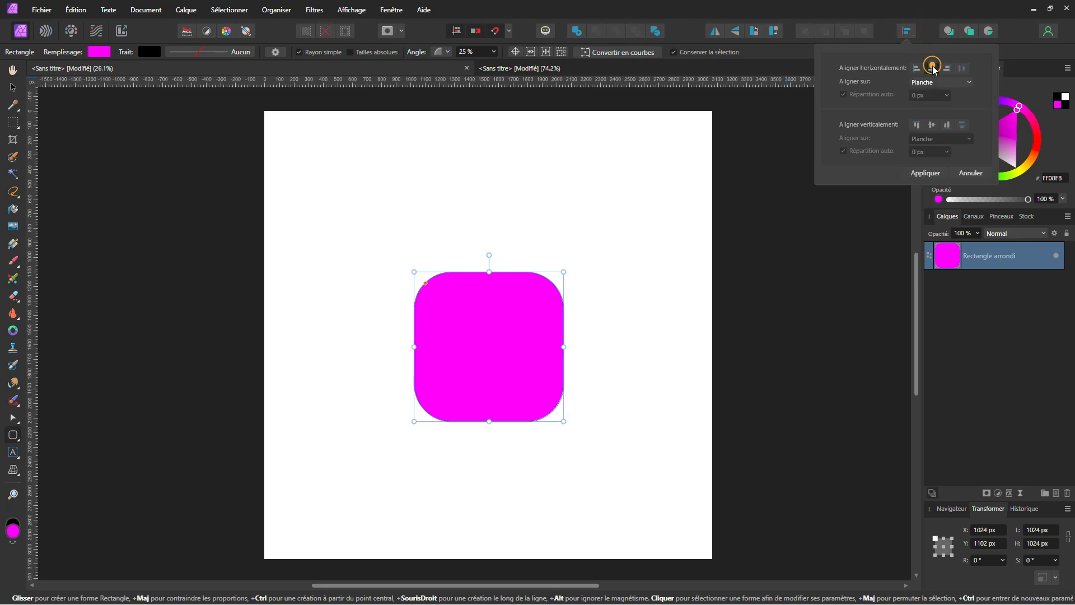
{"action": "left_click", "coordinate": [931, 125]}
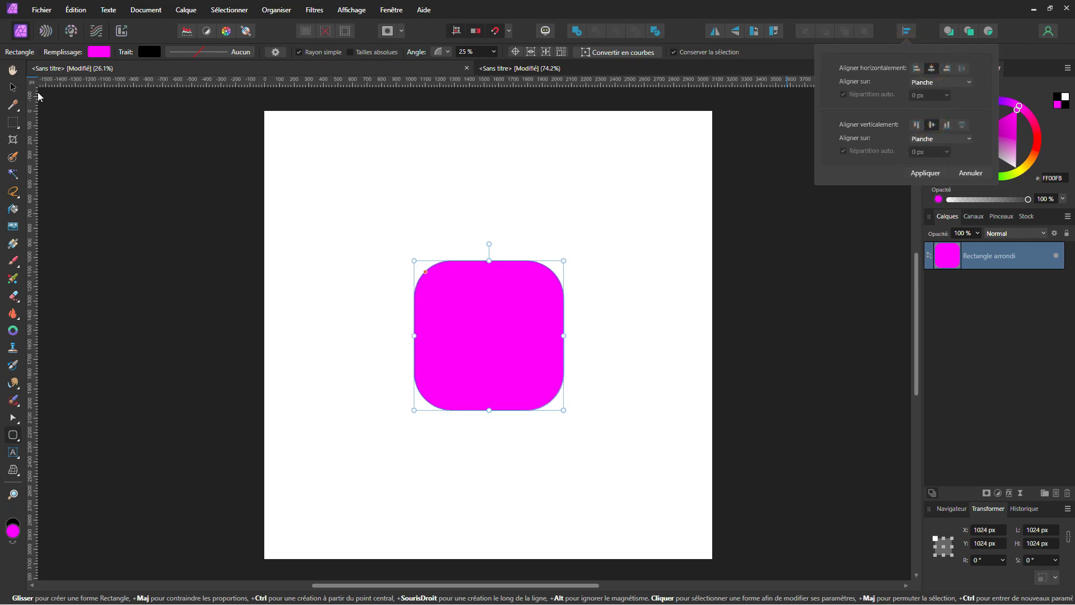
Step: Rasterise the rounded rectangle and create a new pattern layer from it as the selection
{"action": "left_click", "coordinate": [16, 87]}
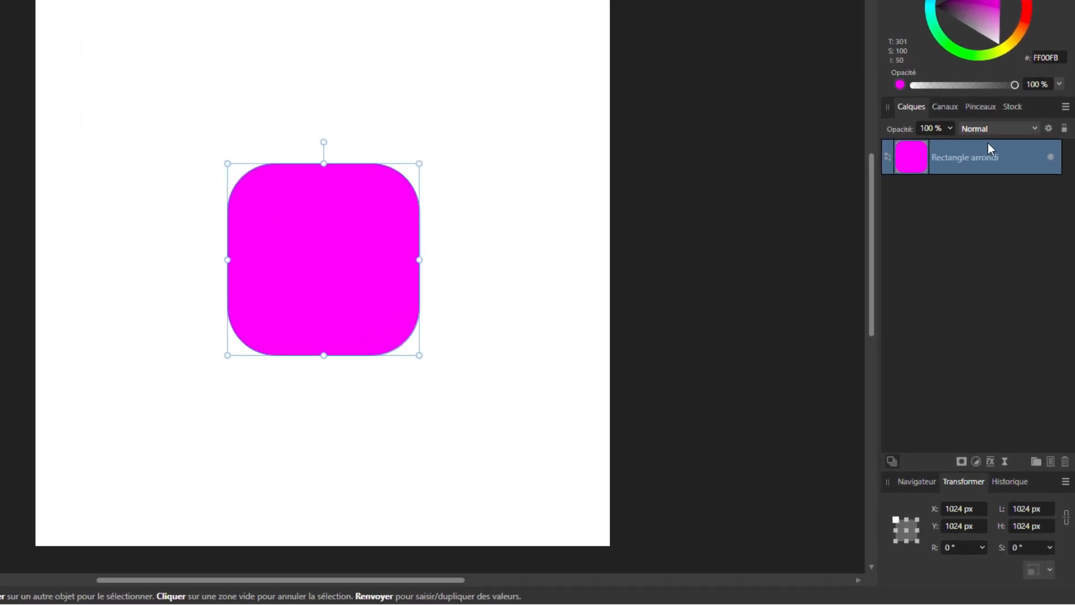
{"action": "right_click", "coordinate": [967, 124]}
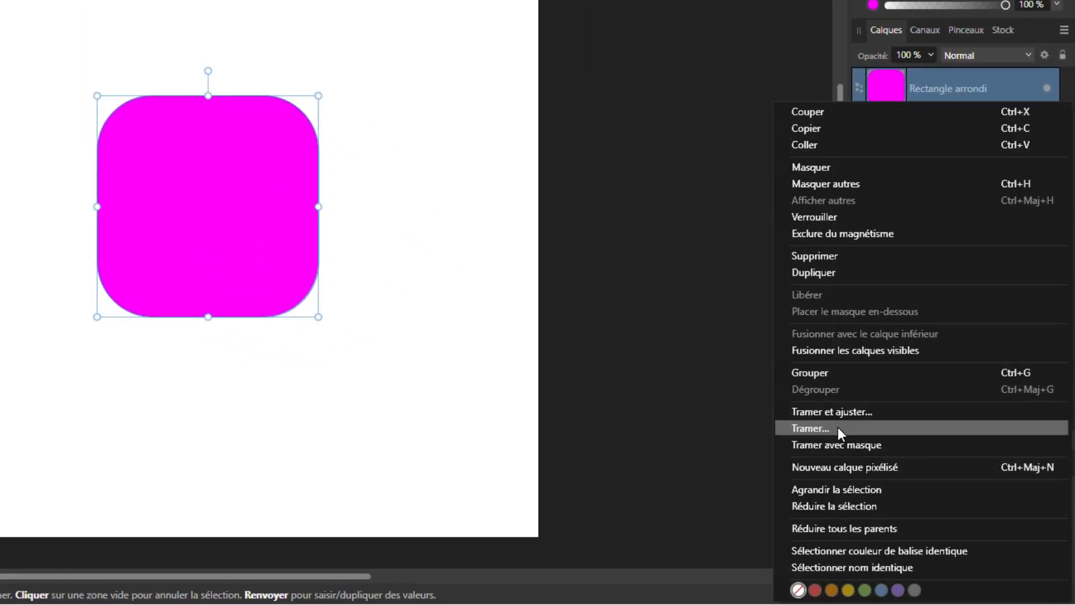
{"action": "left_click", "coordinate": [837, 428]}
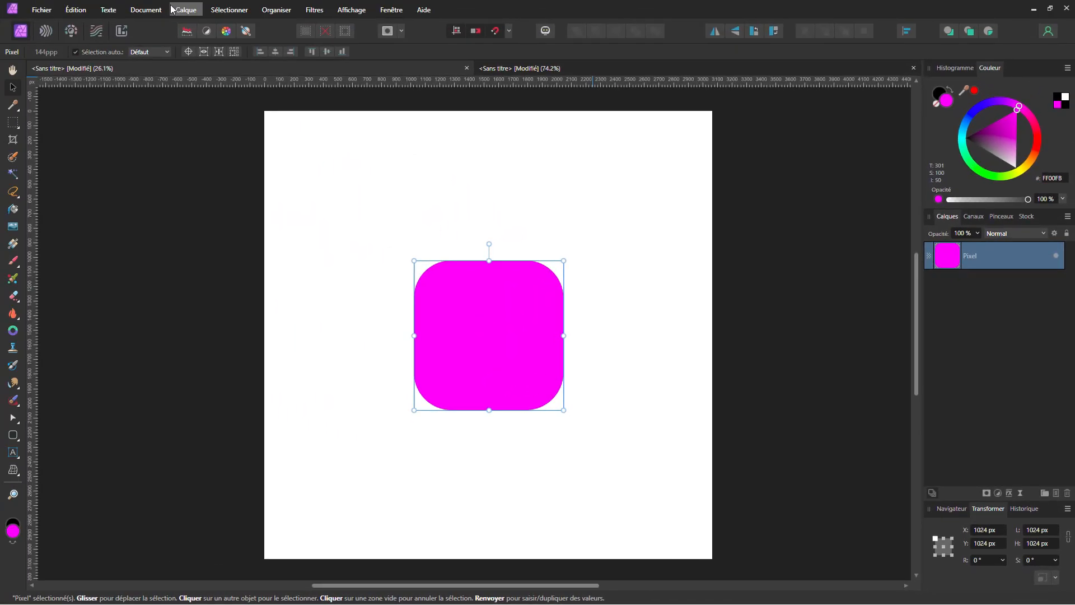
{"action": "left_click", "coordinate": [186, 10]}
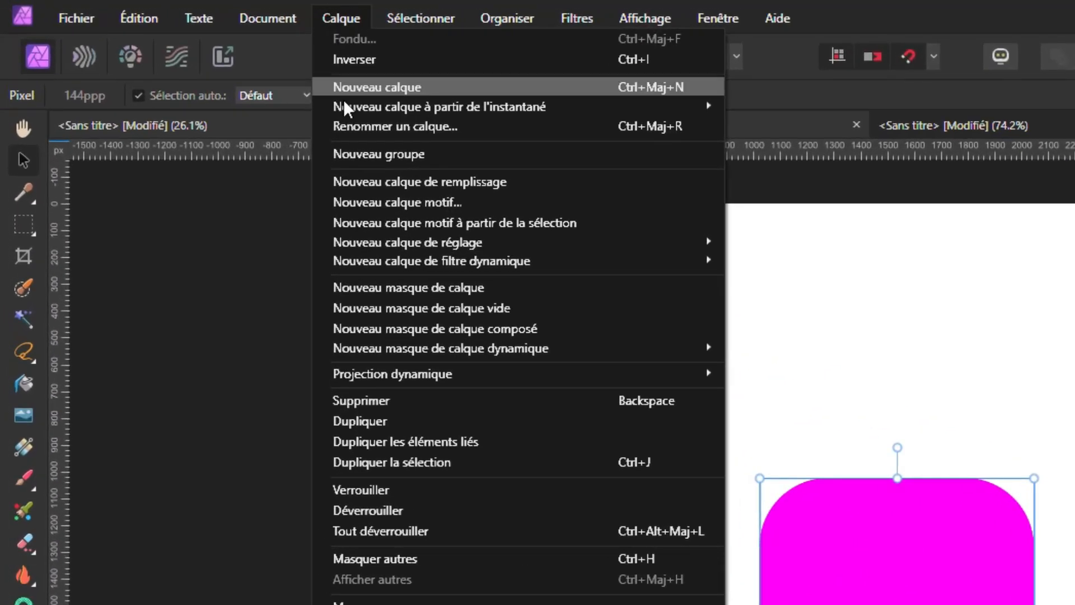
{"action": "left_click", "coordinate": [355, 224]}
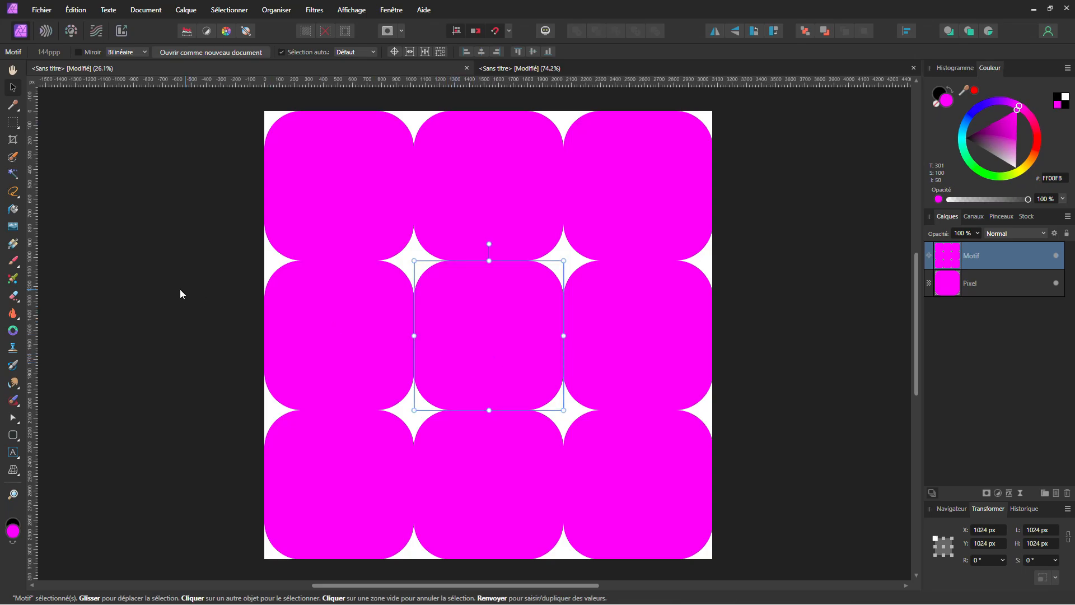
Step: Paint a black four-petal flower from the tile's centre on the pattern layer with the 24 px symmetrical brush
{"action": "left_click", "coordinate": [14, 265]}
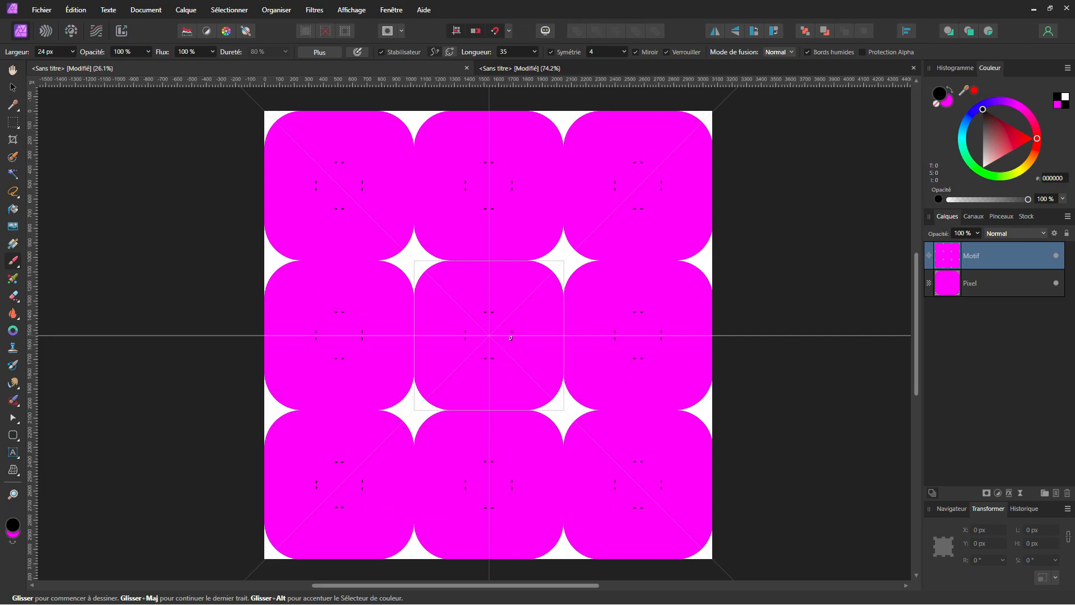
{"action": "mouse_move", "coordinate": [489, 336]}
{"action": "left_mouse_down"}
{"action": "mouse_move", "coordinate": [467, 310]}
{"action": "mouse_move", "coordinate": [476, 277]}
{"action": "mouse_move", "coordinate": [504, 258]}
{"action": "left_mouse_up"}
{"action": "key", "text": "v"}
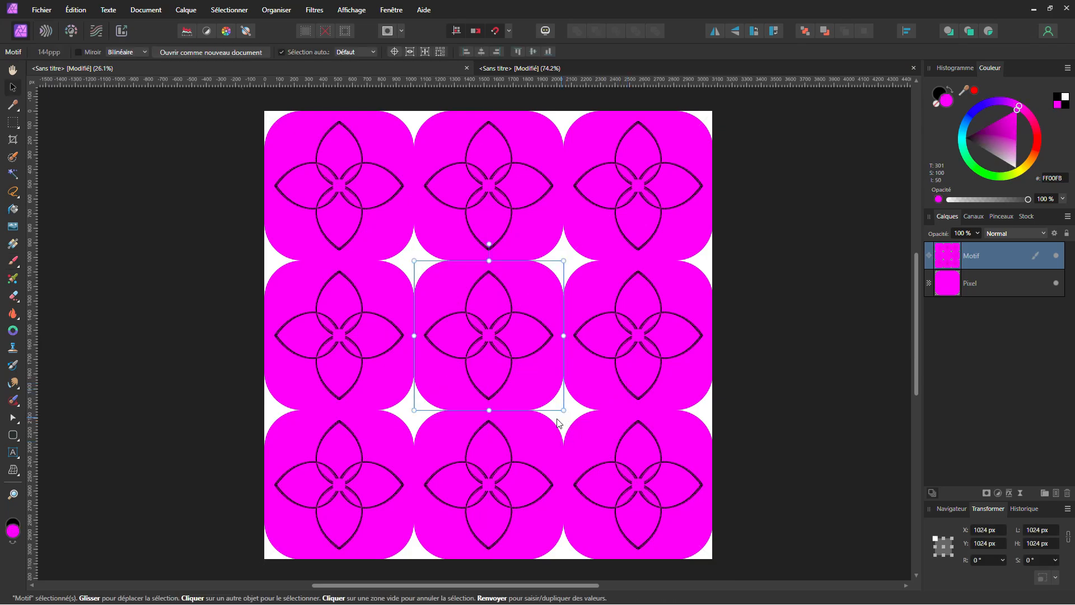
Step: Delete the Pixel layer beneath the pattern layer
{"action": "left_click", "coordinate": [162, 264]}
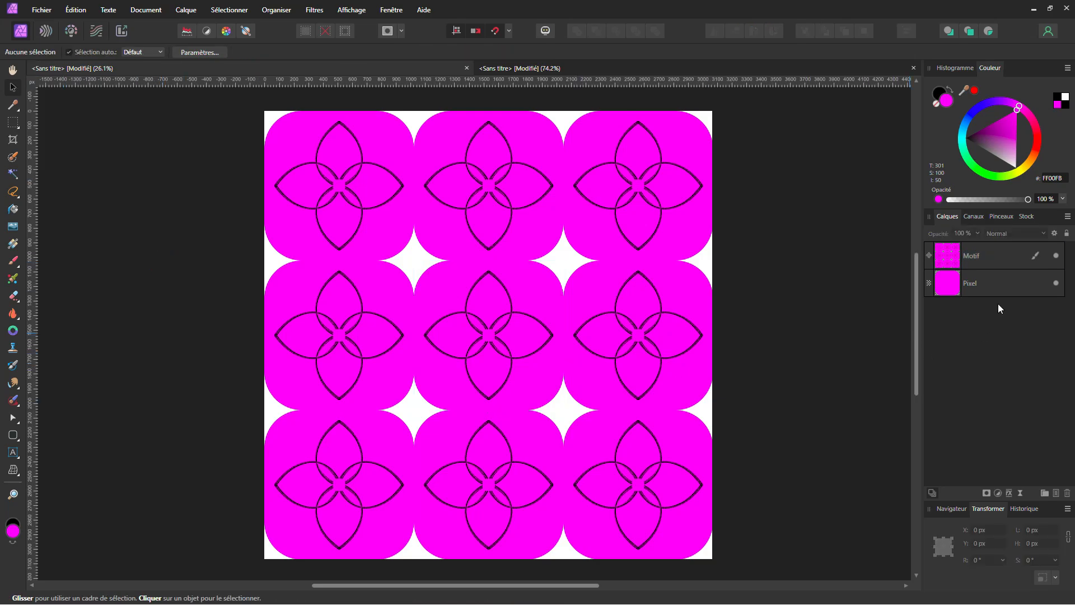
{"action": "left_click", "coordinate": [1000, 286]}
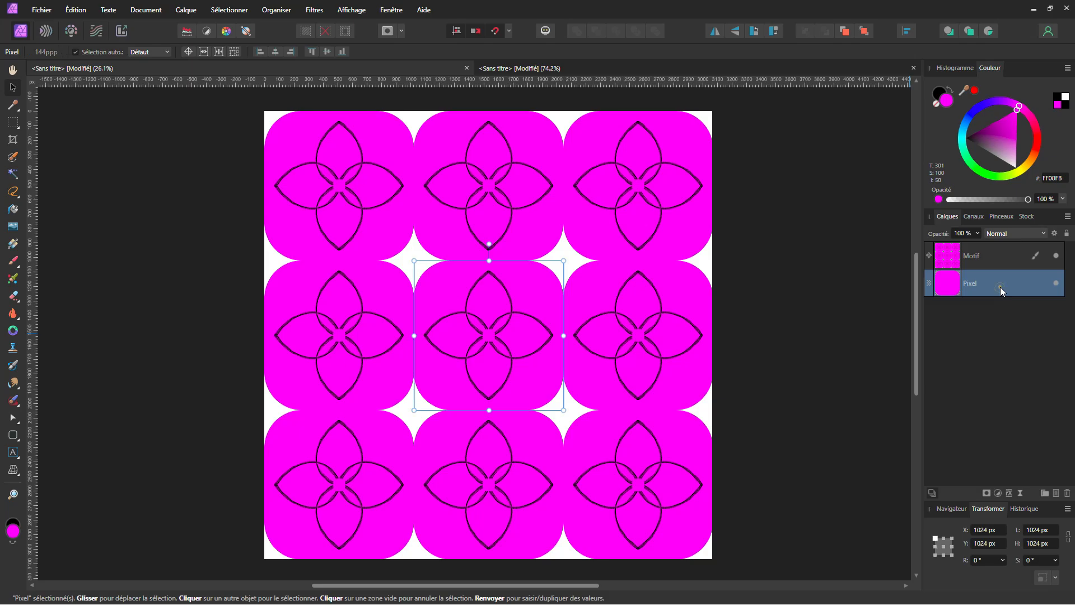
{"action": "key", "text": "Delete"}
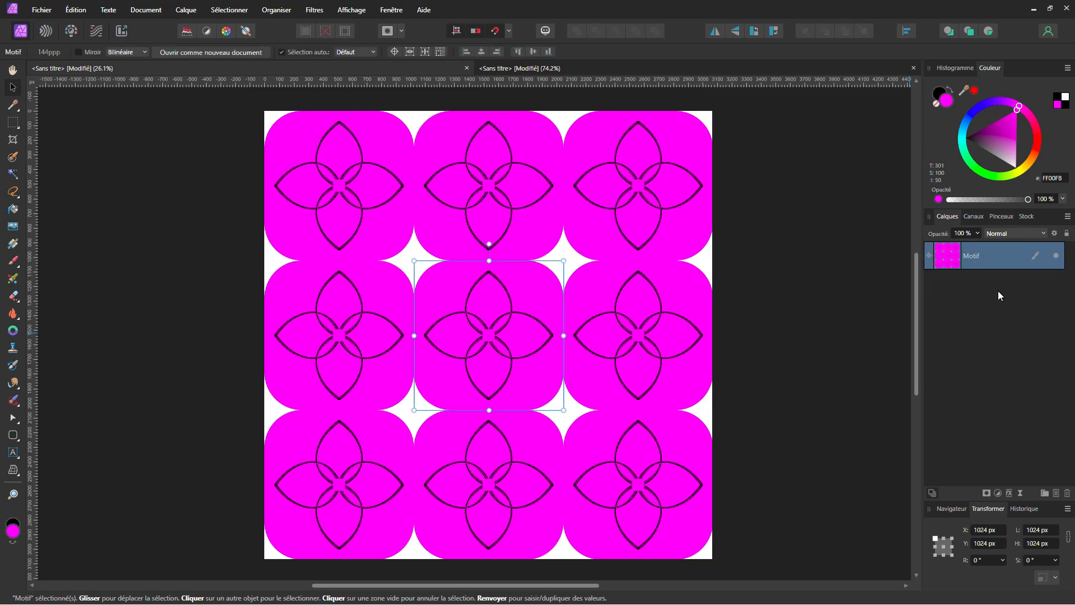
Step: Switch to the 1080 px document and draw a rounded rectangle of about 630 × 630 px
{"action": "left_click", "coordinate": [536, 68]}
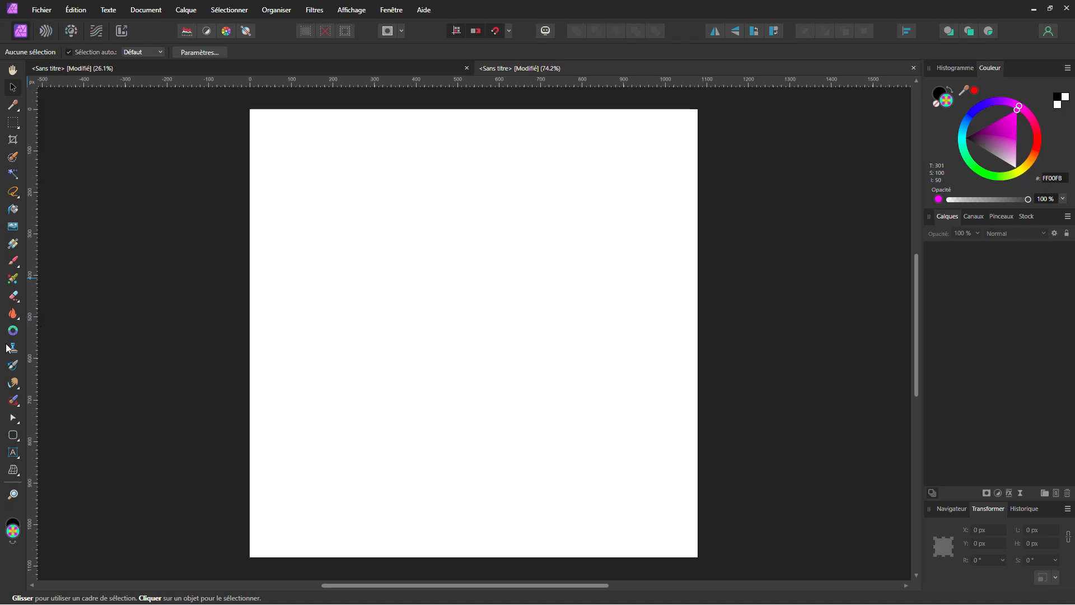
{"action": "left_click", "coordinate": [14, 435]}
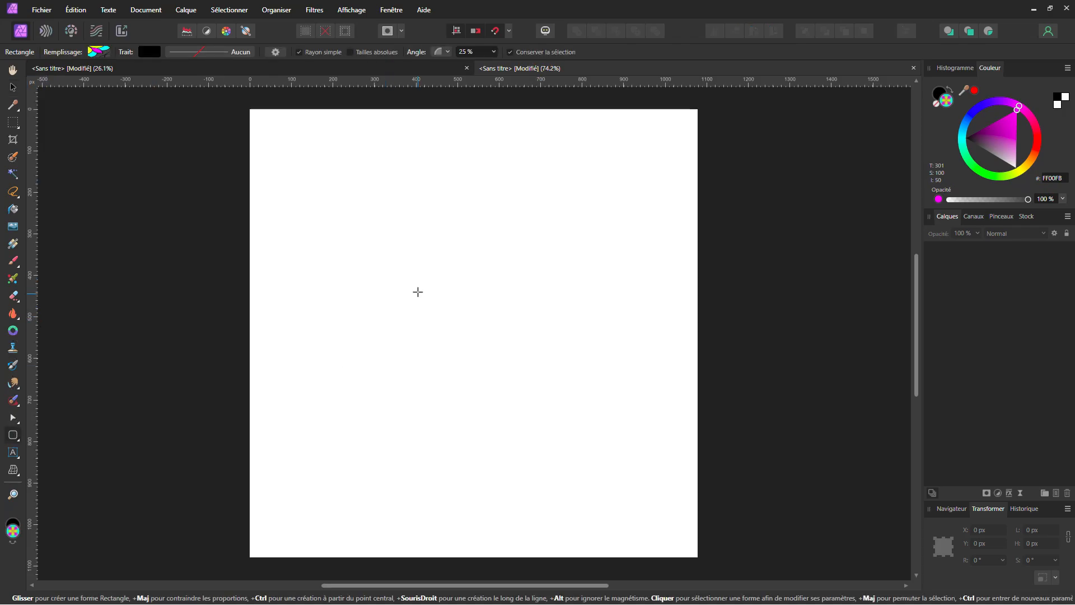
{"action": "left_click_drag", "start_coordinate": [417, 292], "coordinate": [548, 420]}
{"action": "left_click", "coordinate": [99, 51]}
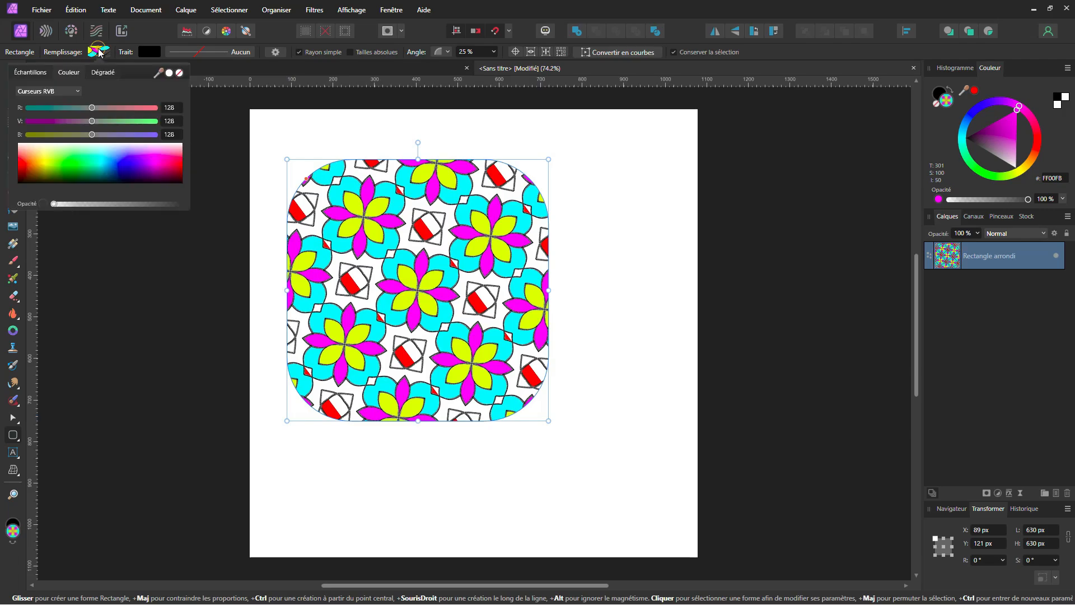
{"action": "key", "text": "Escape"}
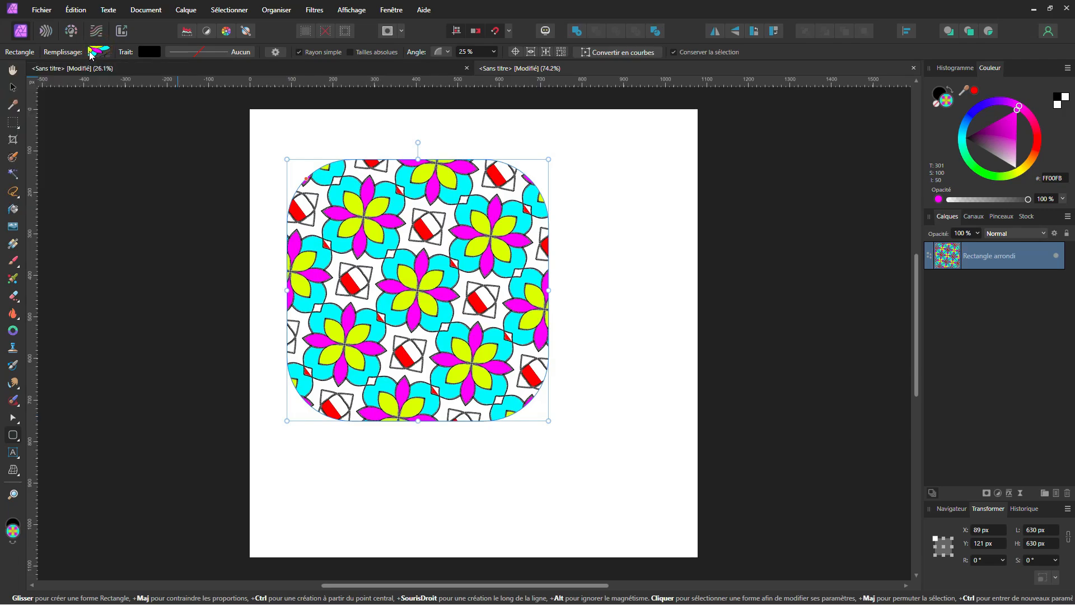
Step: Apply Motif 2.png from the file explorer as the rounded rectangle's fill, and shrink and rotate the repeating pattern to a diagonal layout
{"action": "key", "text": "alt+Tab"}
{"action": "left_click_drag", "start_coordinate": [815, 207], "coordinate": [188, 113]}
{"action": "left_click_drag", "start_coordinate": [73, 212], "coordinate": [947, 100]}
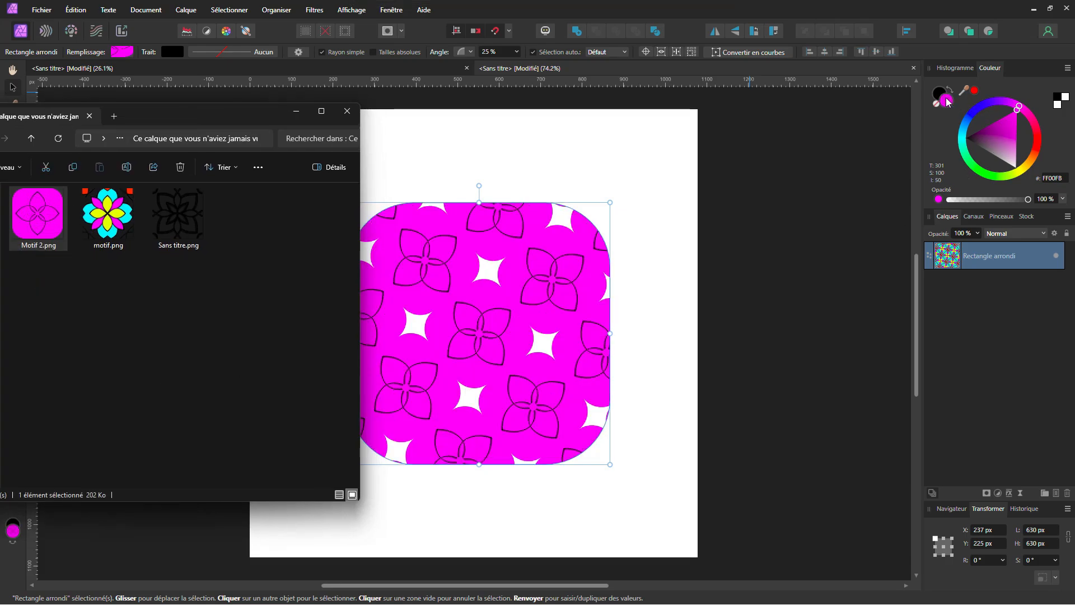
{"action": "left_click", "coordinate": [504, 278]}
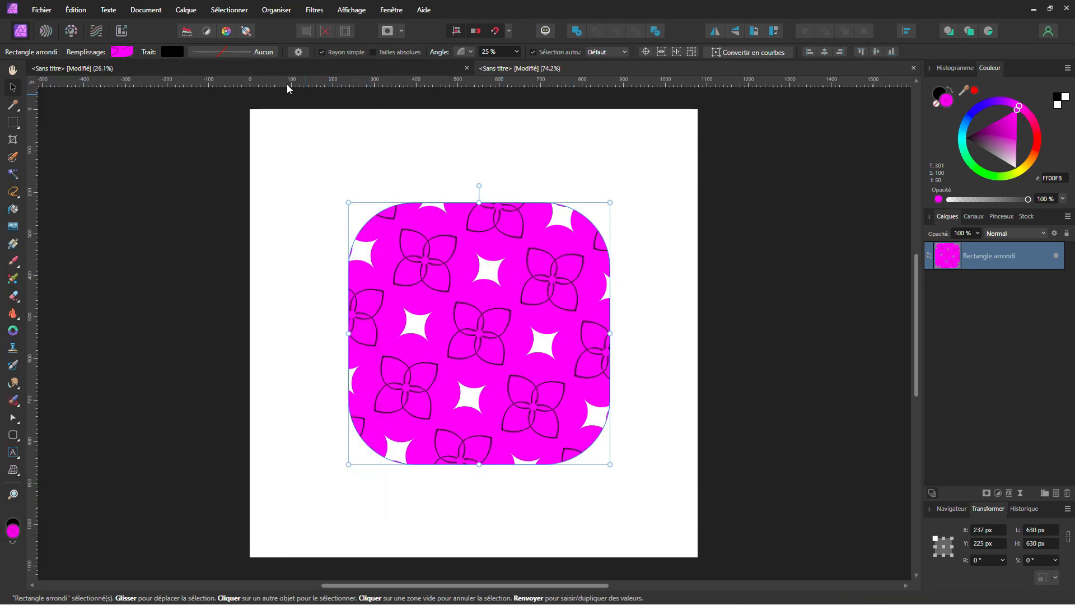
{"action": "left_click", "coordinate": [13, 245]}
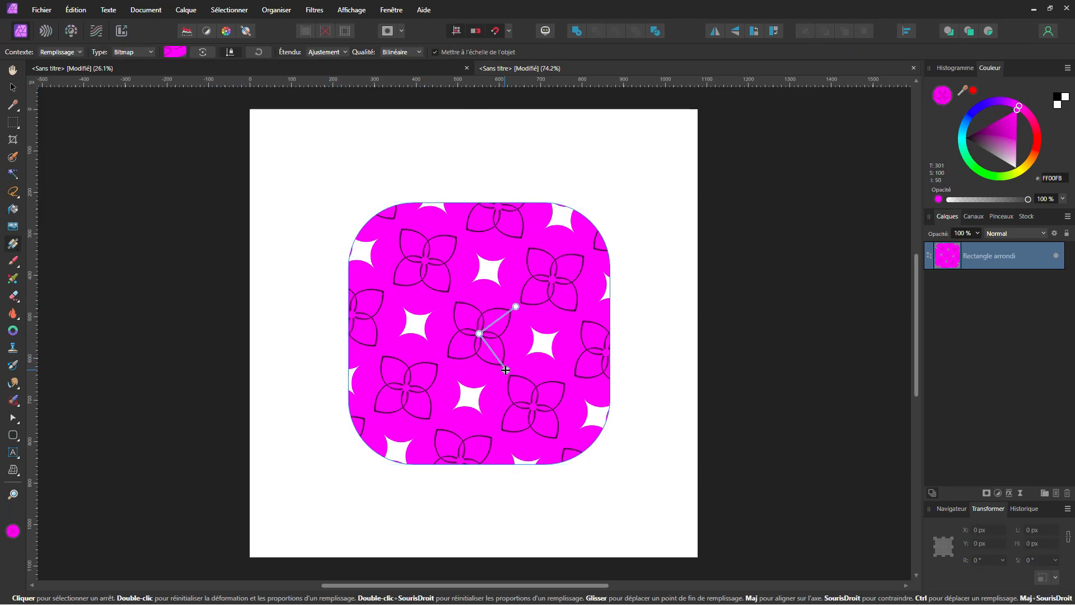
{"action": "left_click_drag", "start_coordinate": [504, 369], "coordinate": [496, 316]}
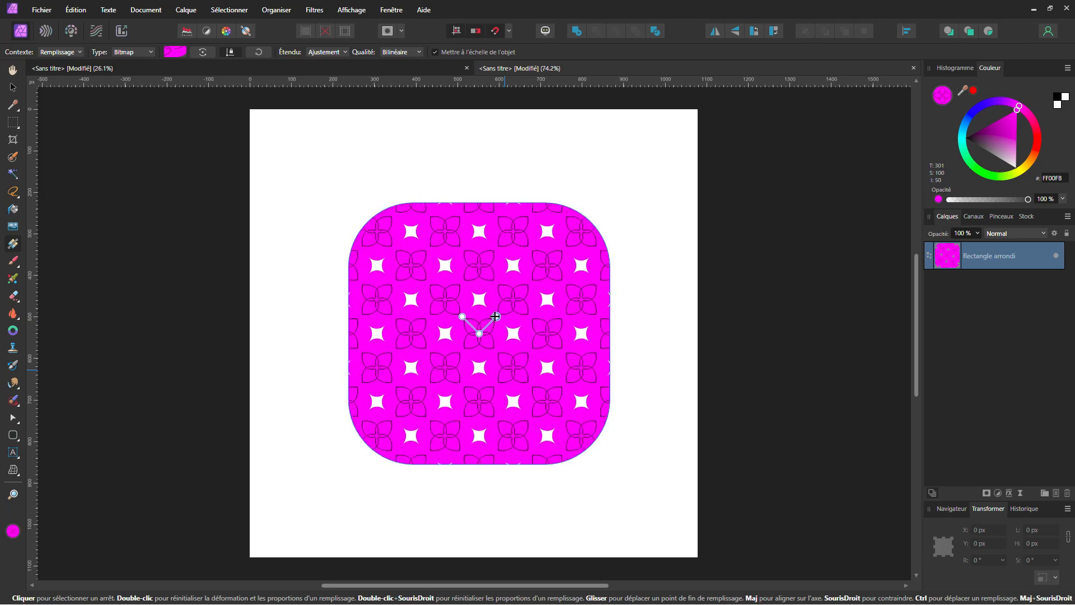